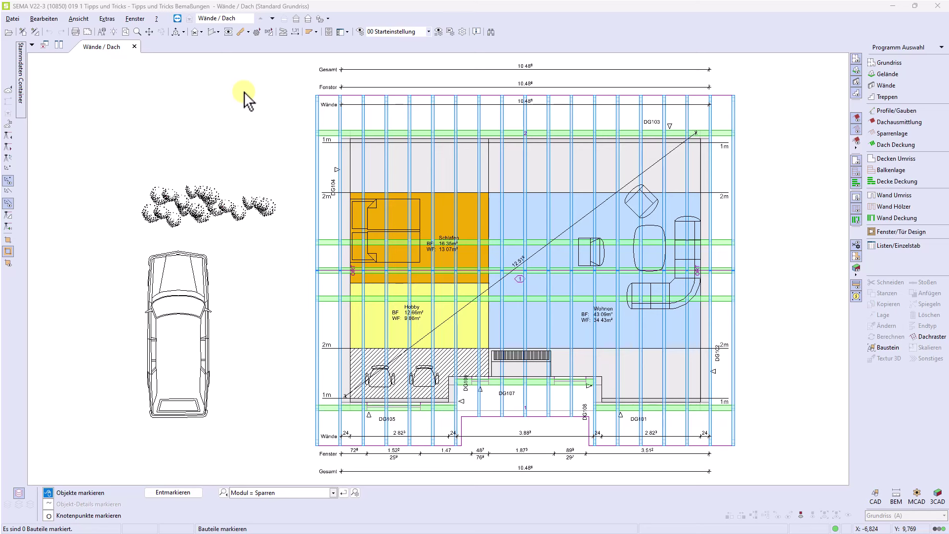
Step: Open Anzeige-Einstellungen with Dach on, listing Dachausmittlung, Schichten, Sparrenlage and Deckungen
scroll(246, 92, down, 1)
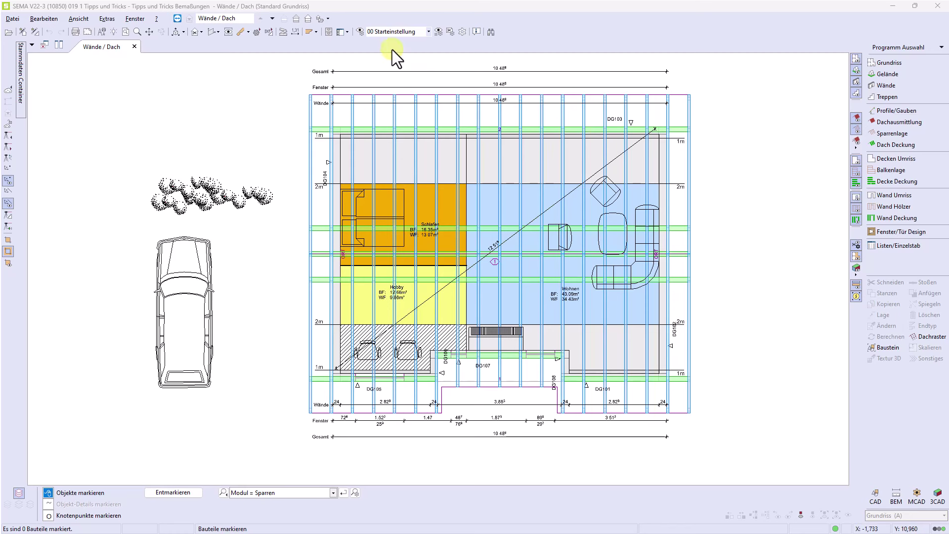
click(360, 34)
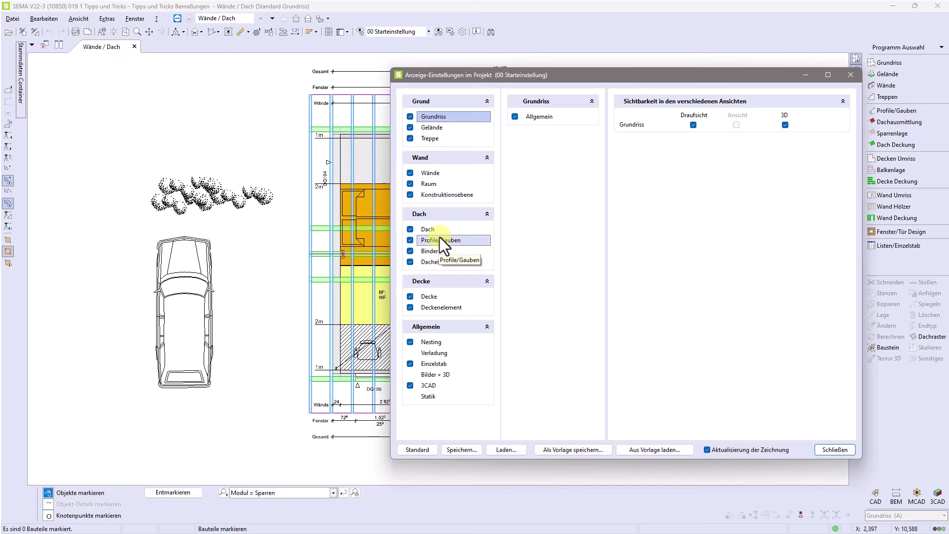
click(410, 230)
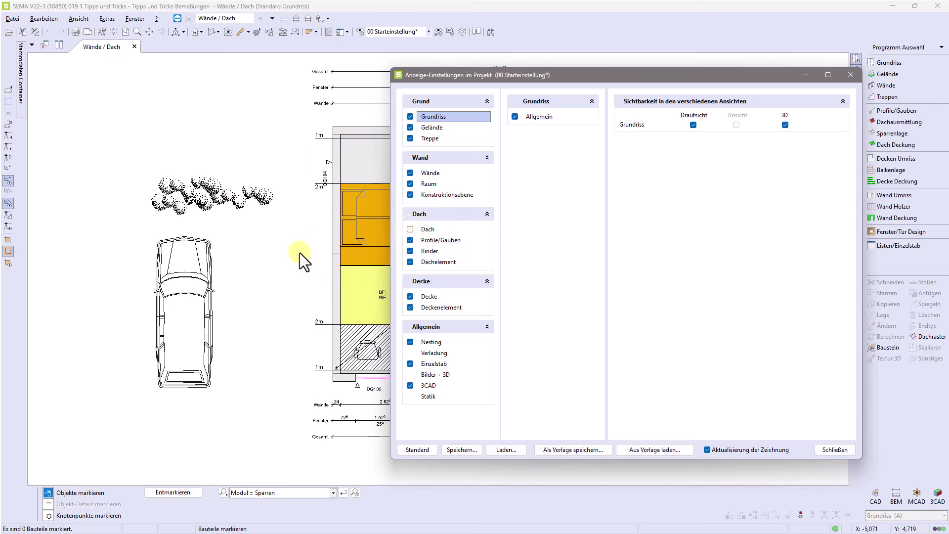
click(409, 229)
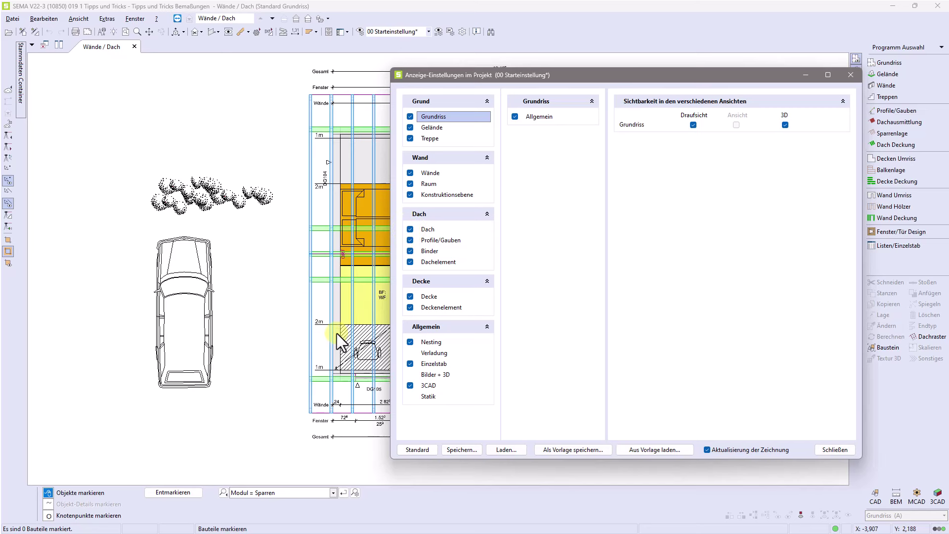
click(437, 228)
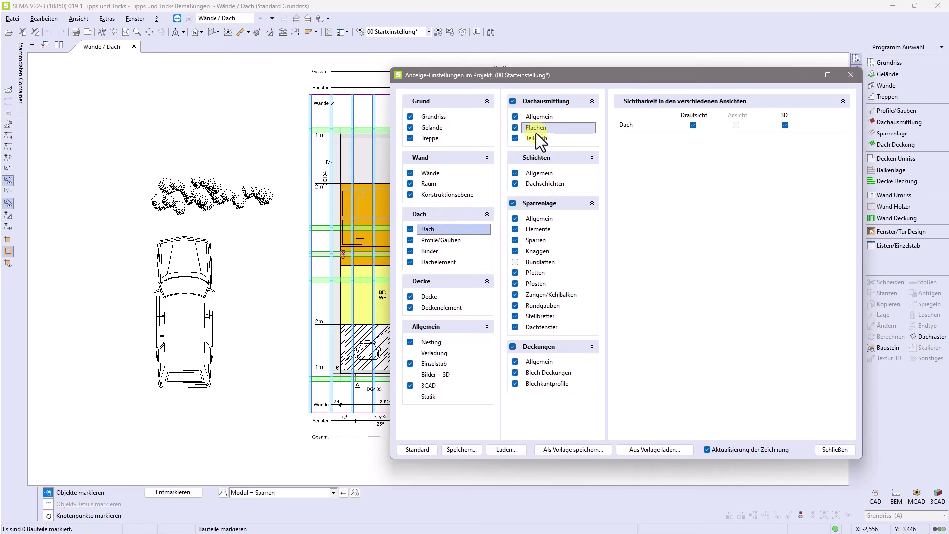
Step: Turn off the Sparren Länge label, leaving only Auswertungsnummern enabled
click(515, 241)
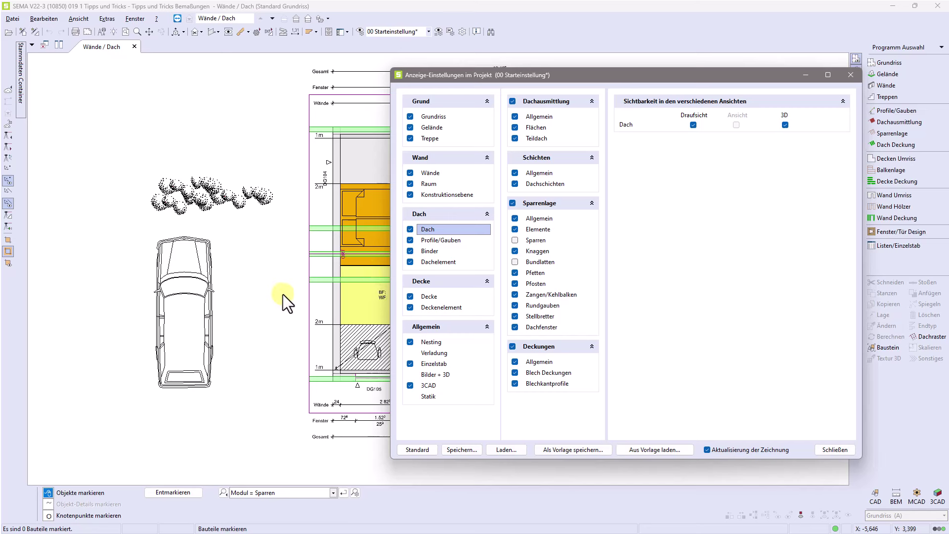
click(515, 239)
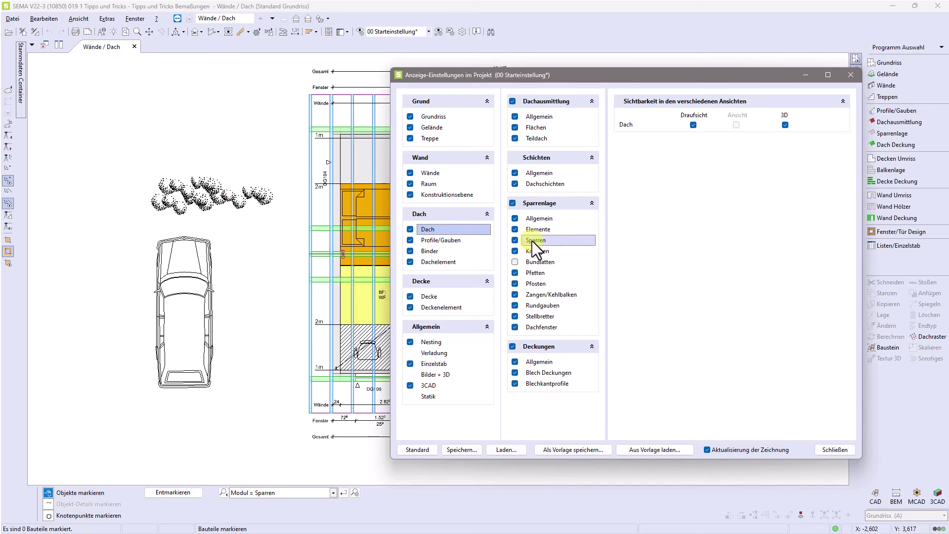
click(531, 241)
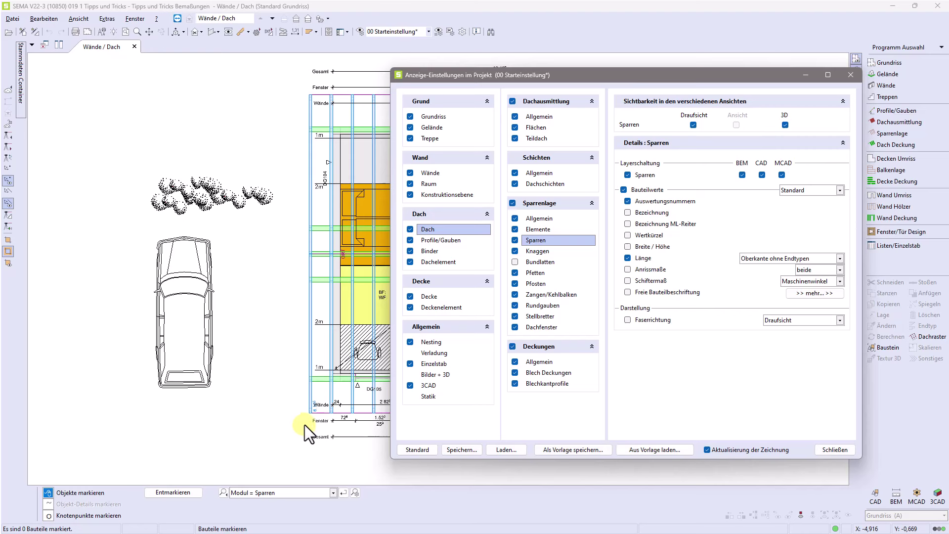
drag(304, 423, 346, 392)
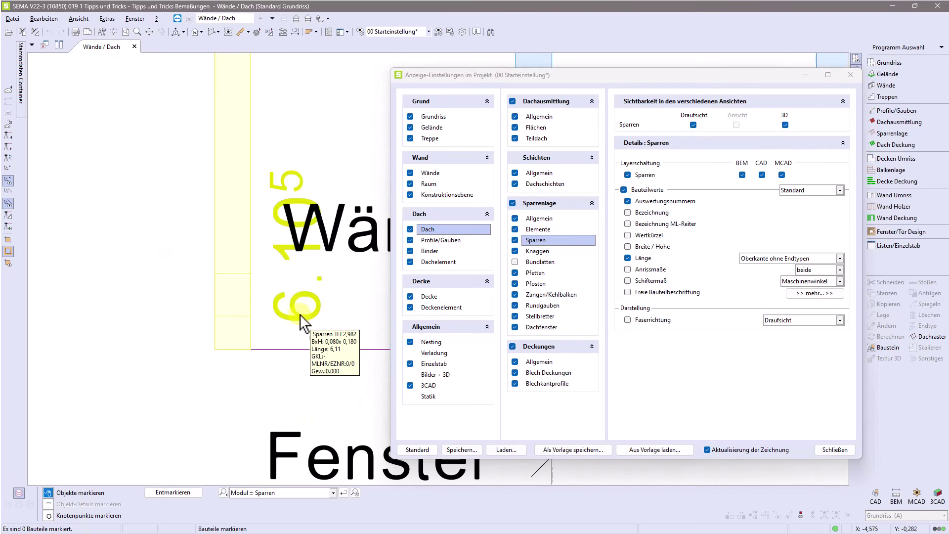
click(628, 258)
scroll(370, 283, down, 5)
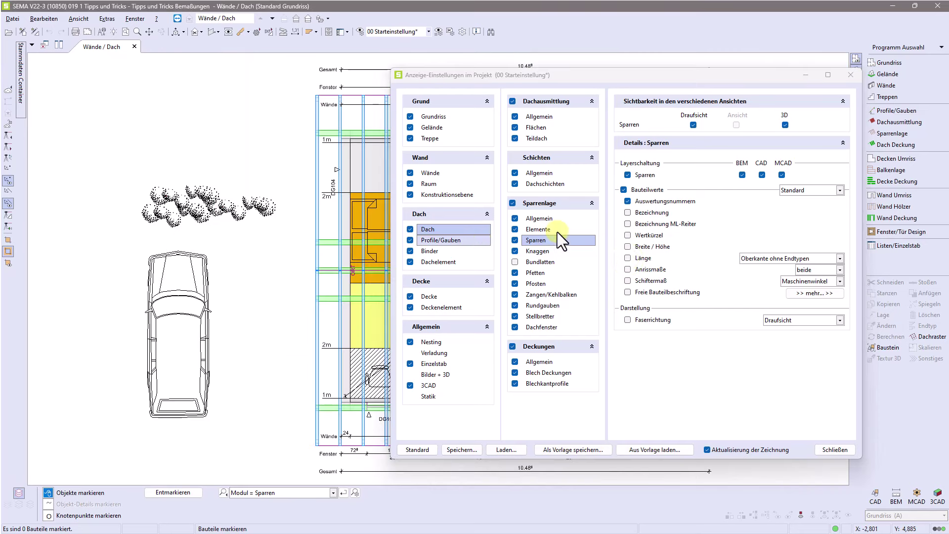
Step: Show the Pfetten detail settings with Länge off, and turn Sparren display back on
click(515, 241)
click(532, 272)
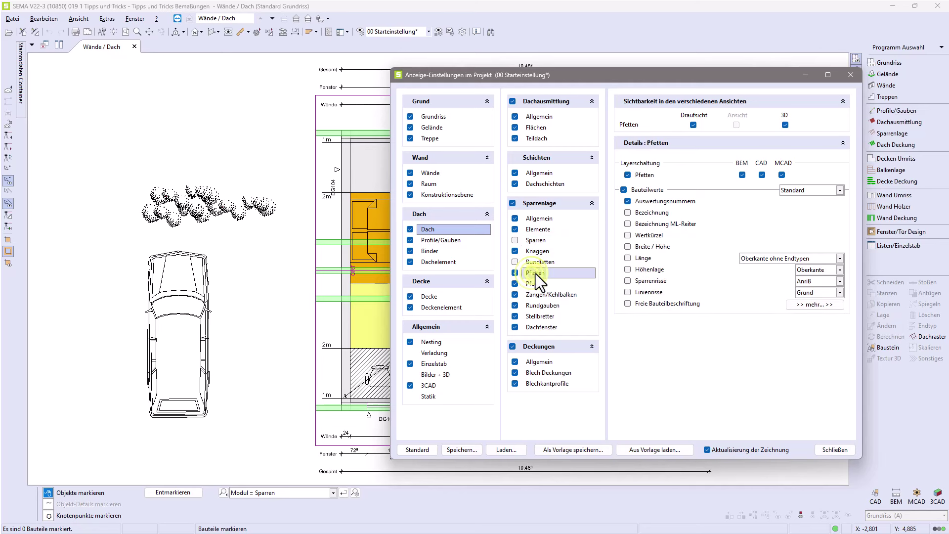
click(627, 258)
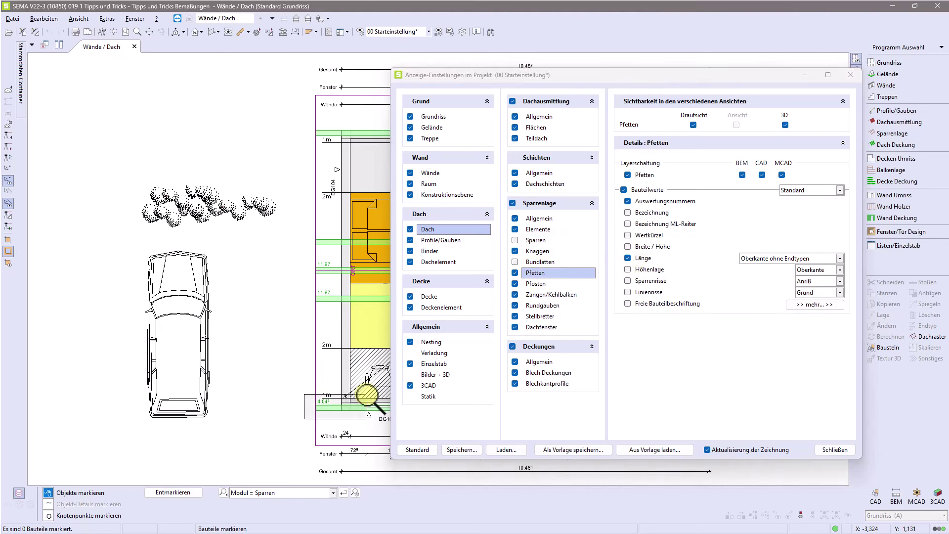
scroll(360, 393, up, 5)
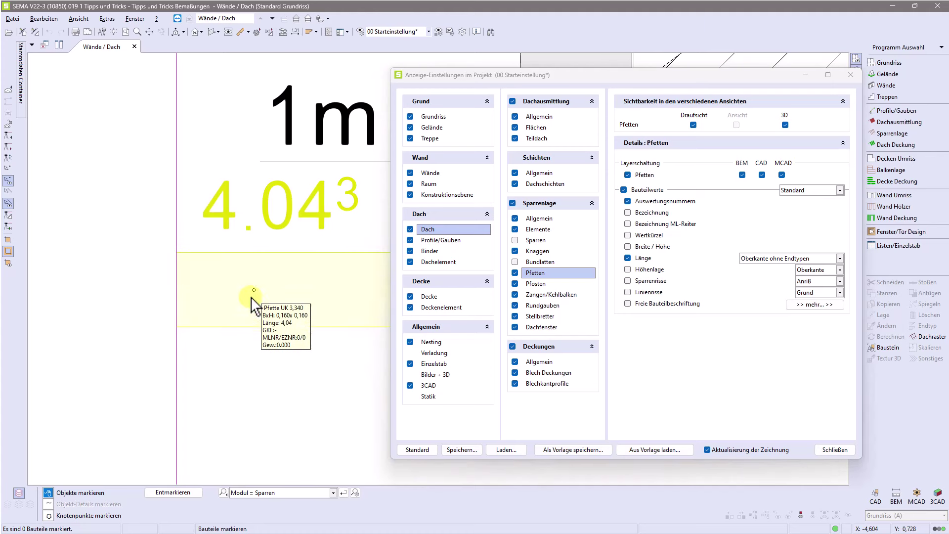
scroll(249, 301, down, 5)
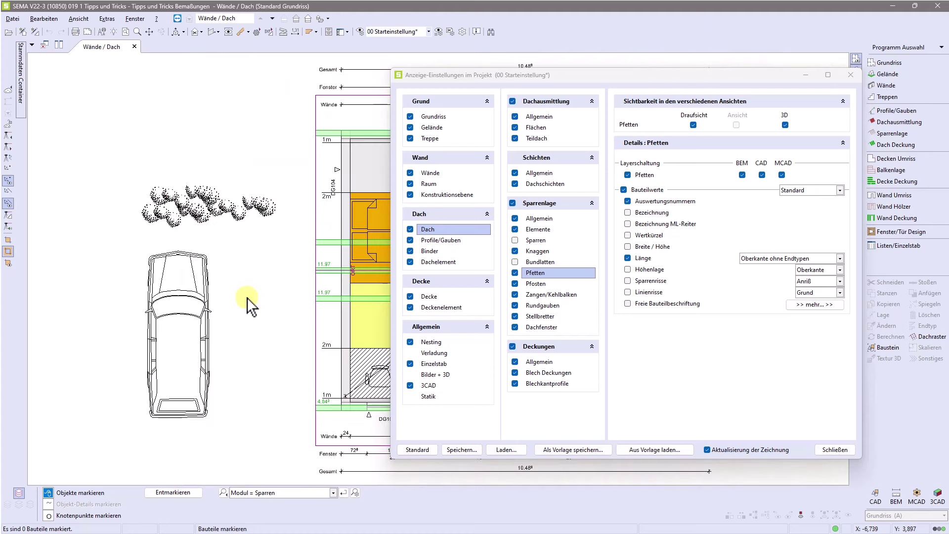
click(628, 257)
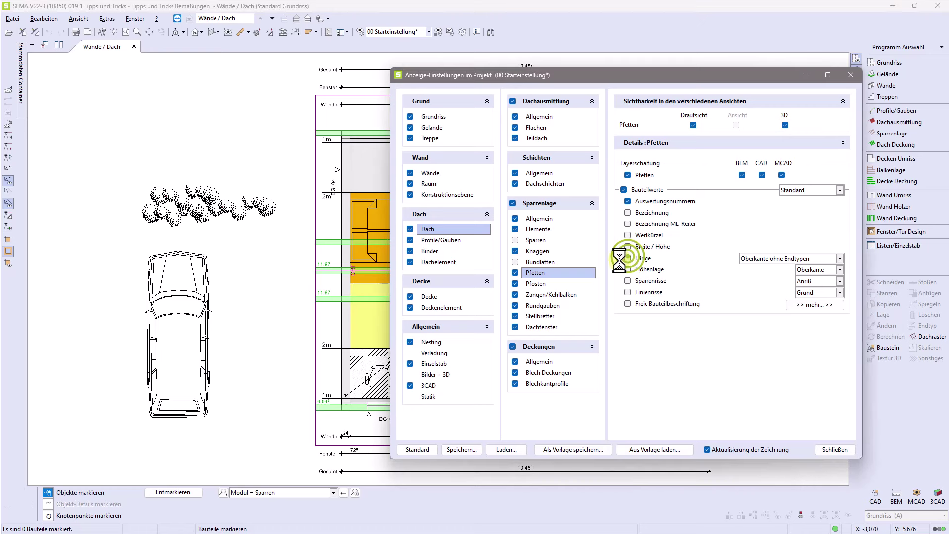
click(515, 240)
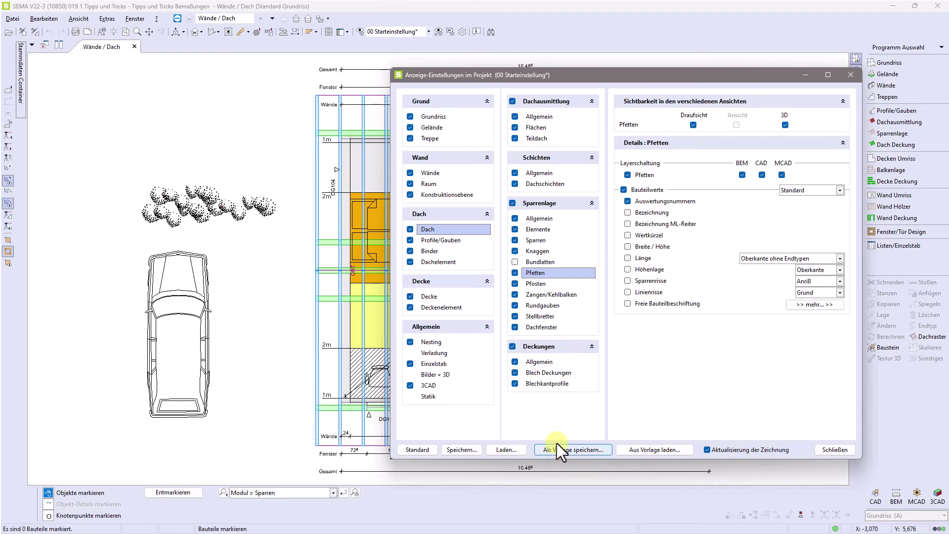
Step: Switch Sparren Länge back on (Oberkante ohne Endtypen); open and close the template save window
click(544, 240)
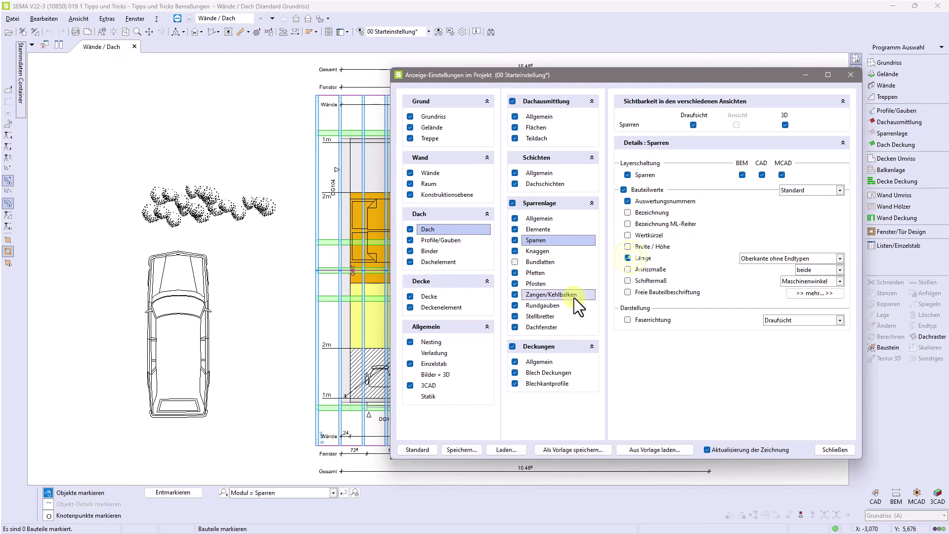
click(561, 450)
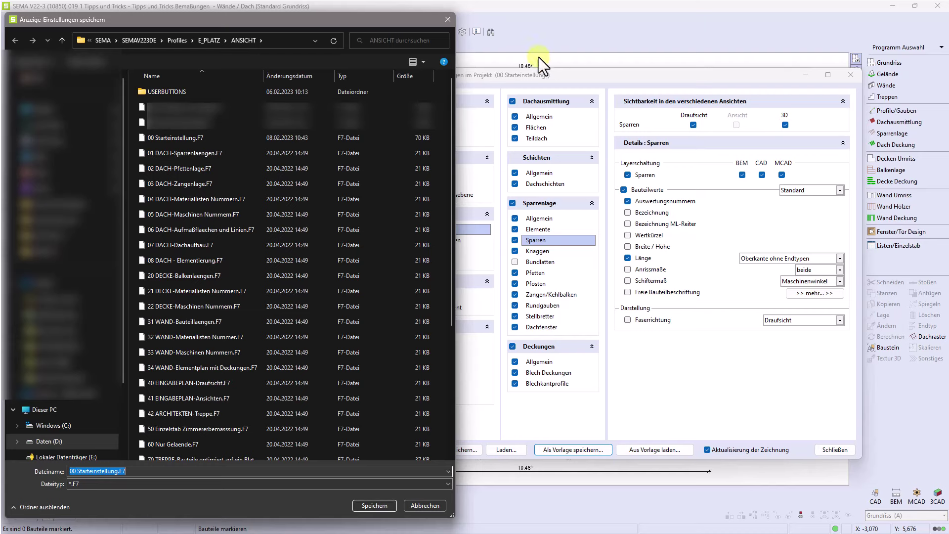
click(448, 18)
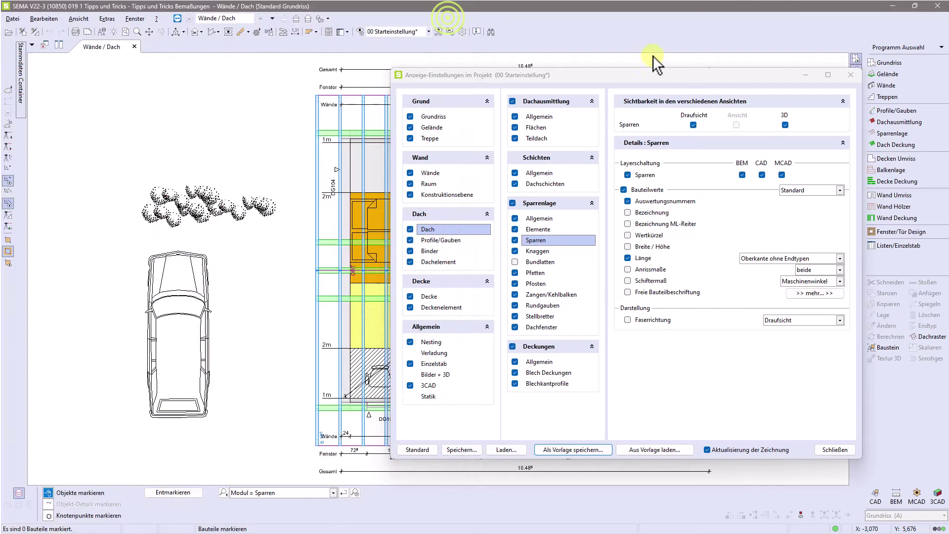
Step: Load 01 DACH-Sparrenlaengen.F7, inspect the plan, then reload 00 Starteinstellung.F7
click(645, 451)
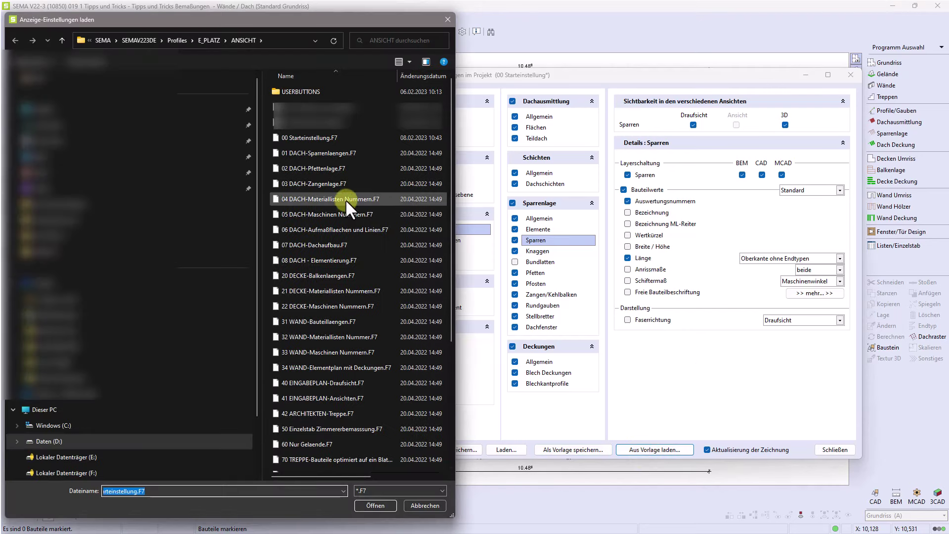
click(331, 154)
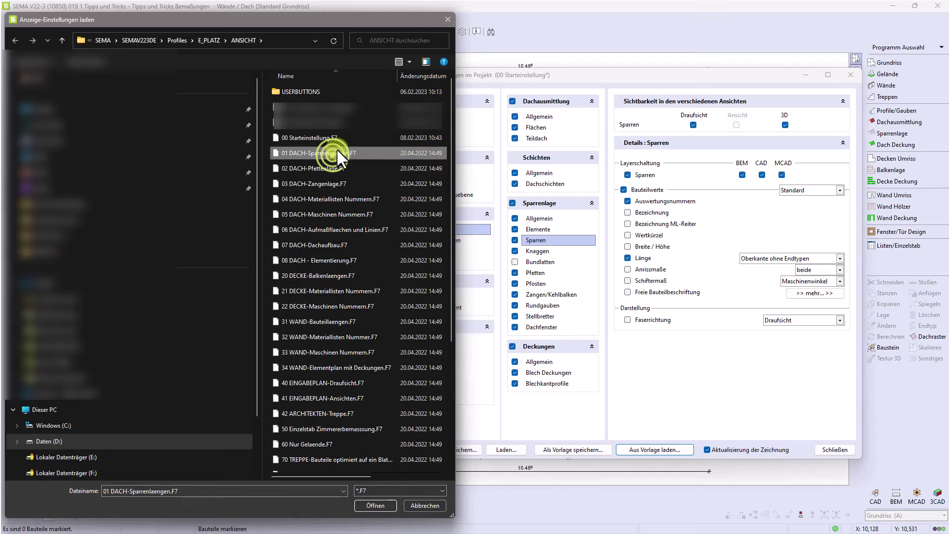
click(381, 503)
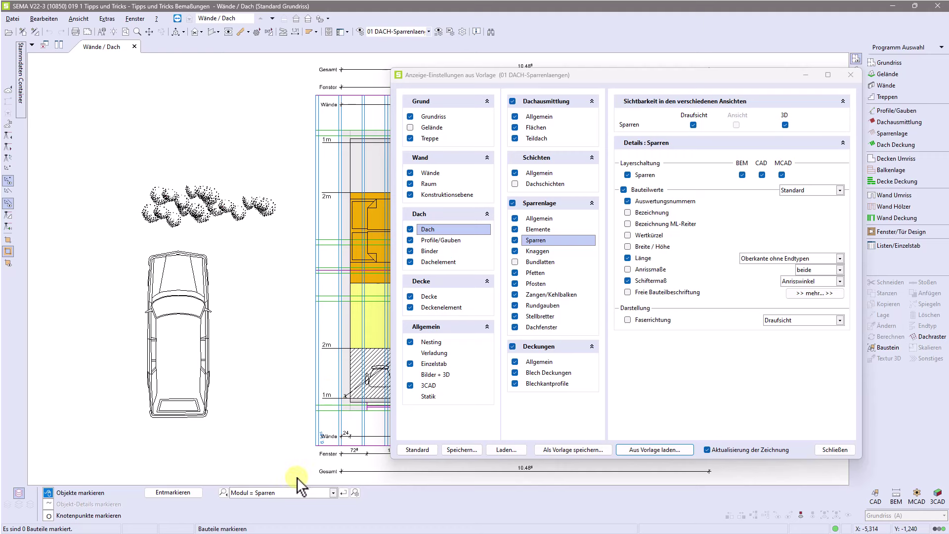
drag(292, 480, 375, 341)
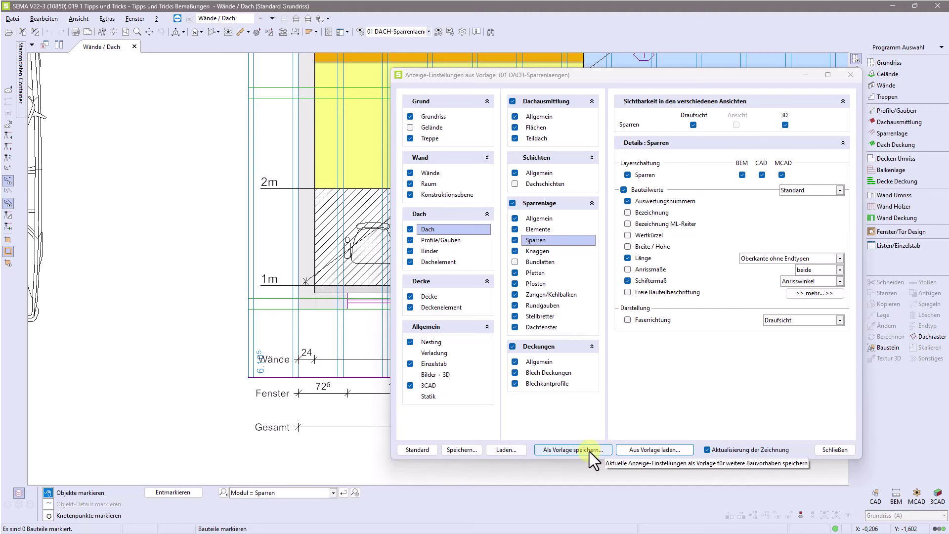
click(638, 449)
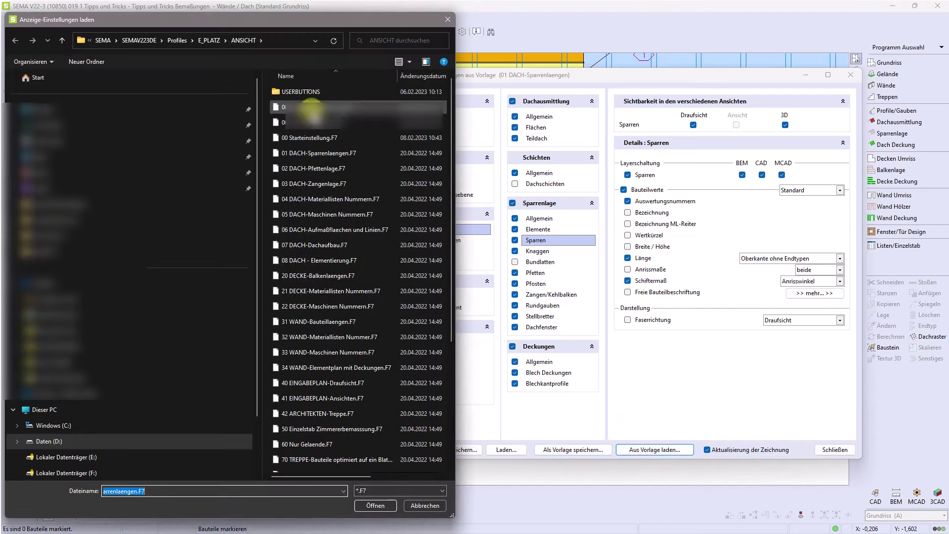
double_click(310, 135)
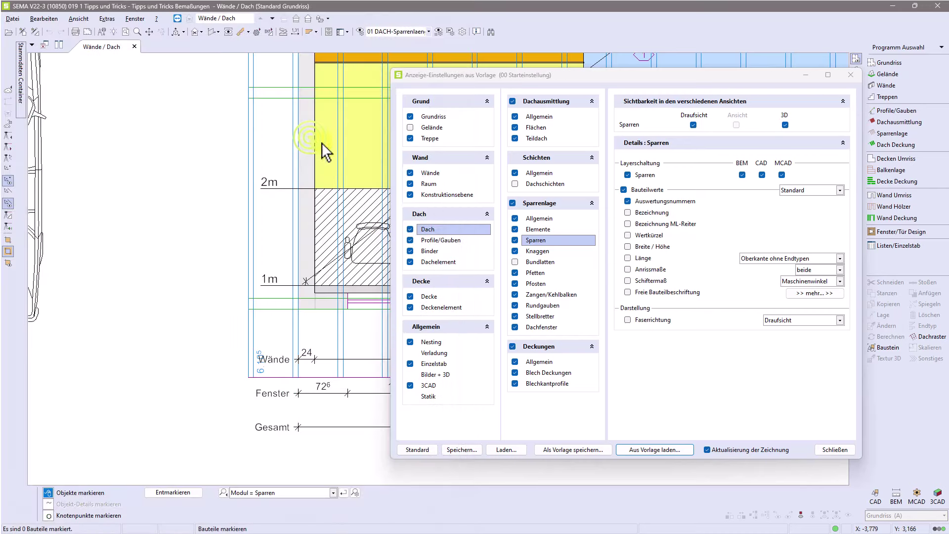
Step: Close the display settings and show the roof plan on an A3 sheet at 1:50 with title block
click(835, 450)
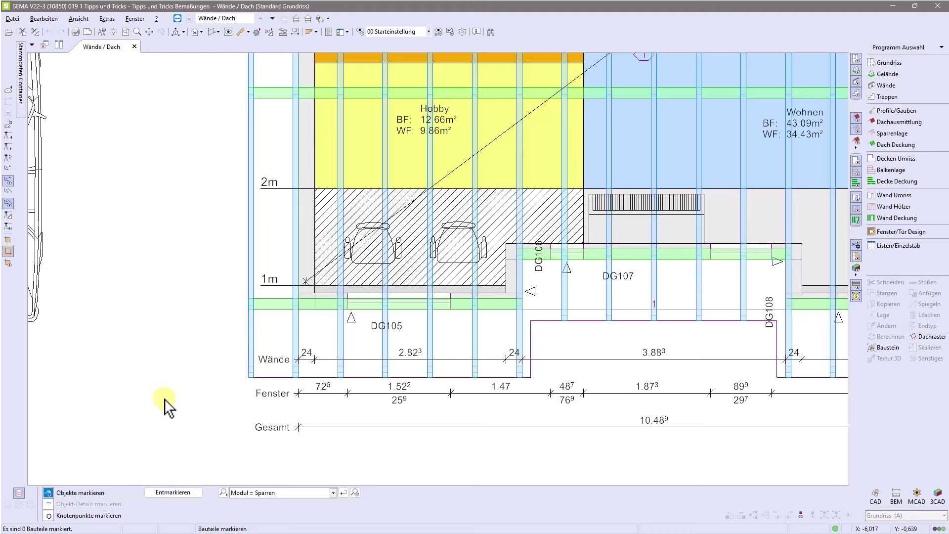
scroll(165, 410, down, 1)
scroll(168, 412, down, 1)
scroll(173, 412, down, 1)
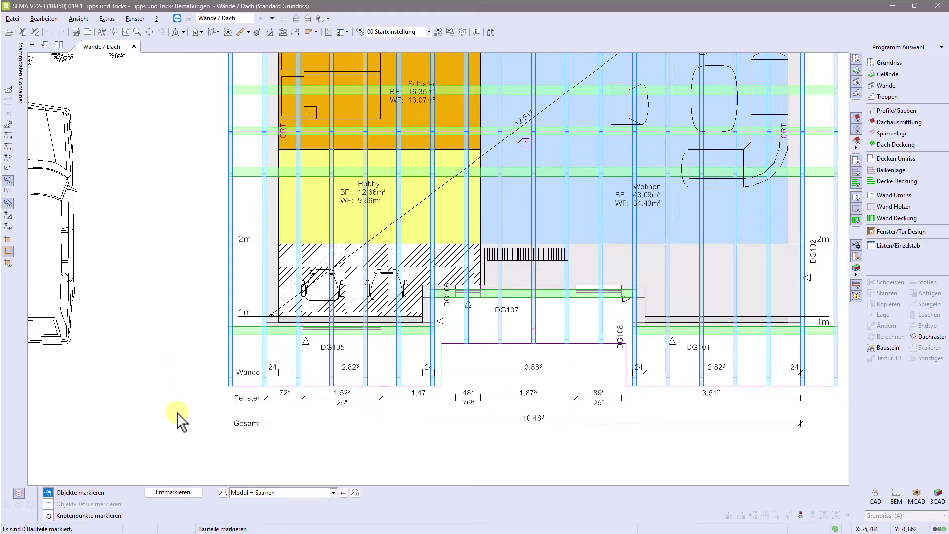
scroll(178, 413, down, 1)
scroll(178, 414, down, 1)
scroll(179, 416, down, 1)
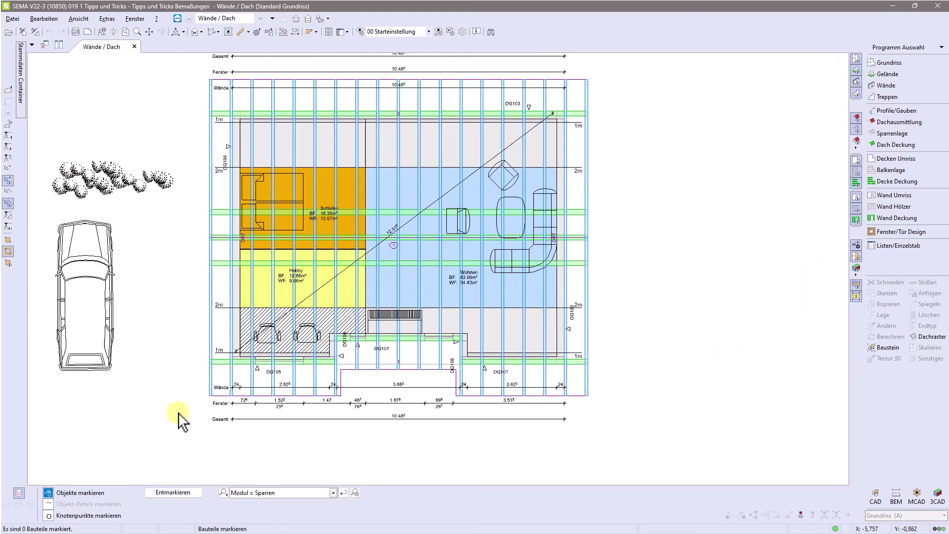
scroll(181, 420, down, 1)
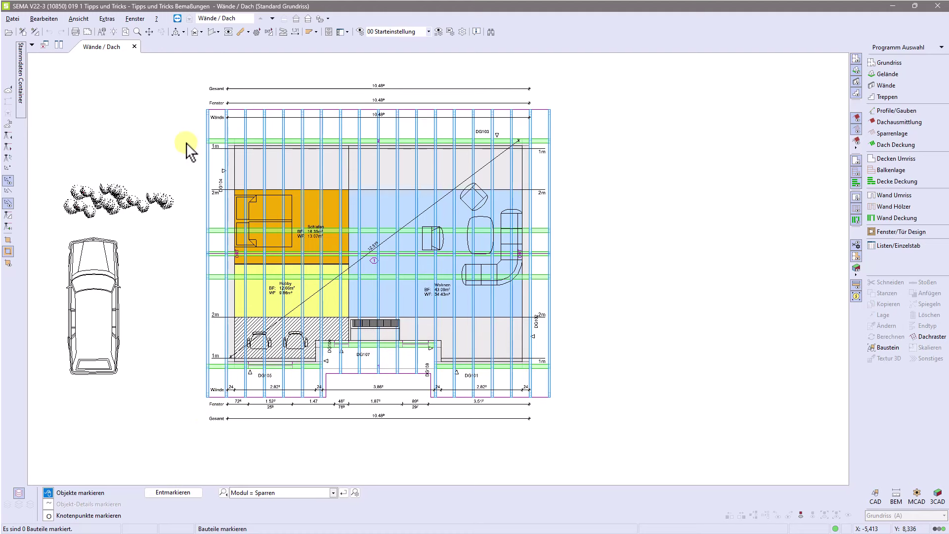
click(88, 31)
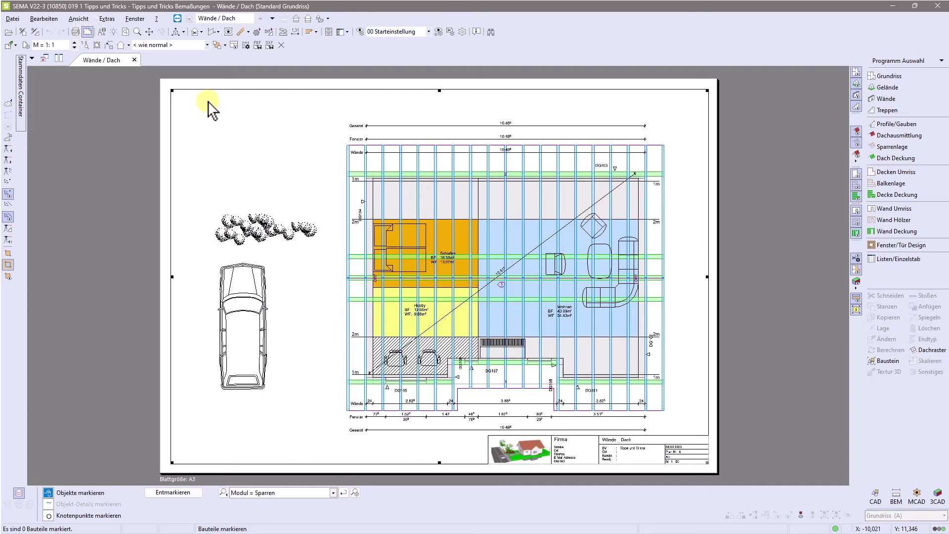
click(192, 48)
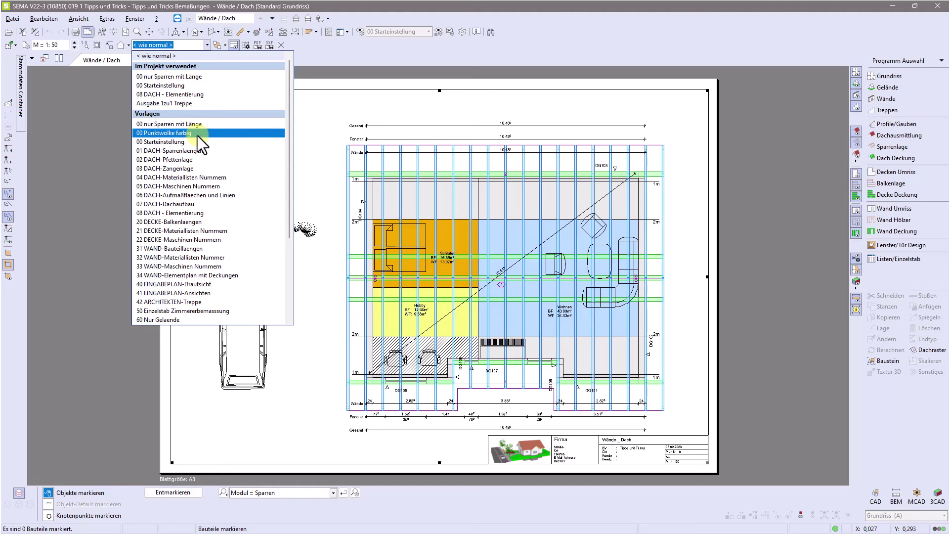
Step: Apply the '00 nur Sparren mit Länge' preset and hide walls (Wände) in the display settings
click(206, 124)
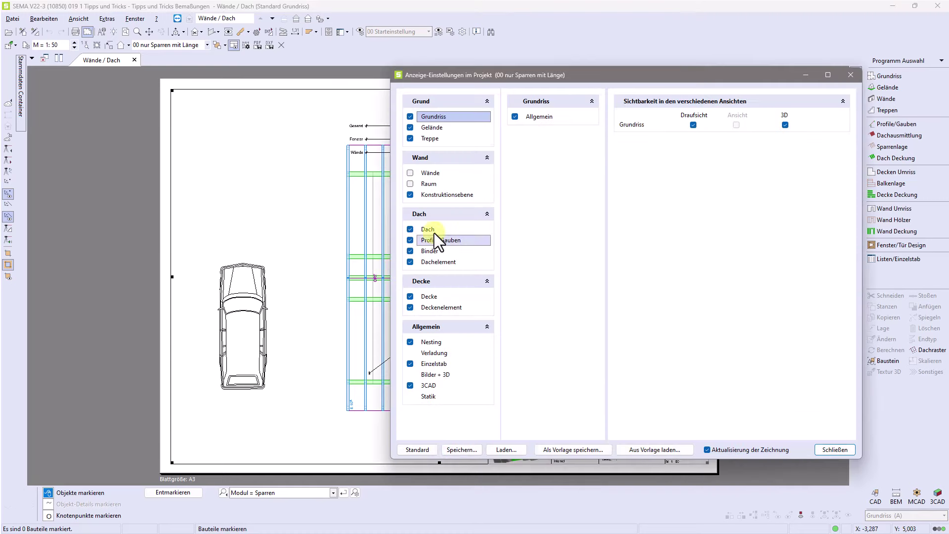
click(410, 173)
click(410, 173)
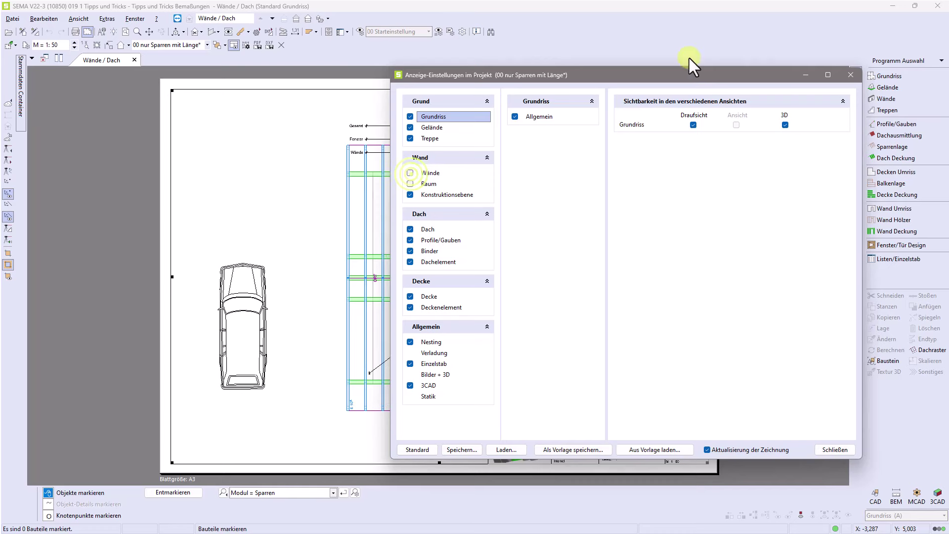
click(849, 77)
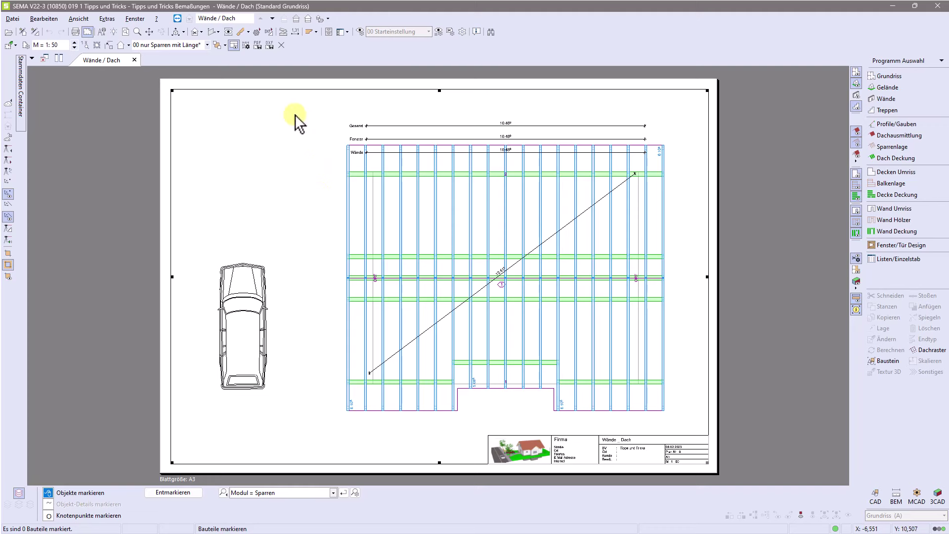
Step: Leave the print sheet and review the Dach and Treppe options of the template display settings
click(282, 46)
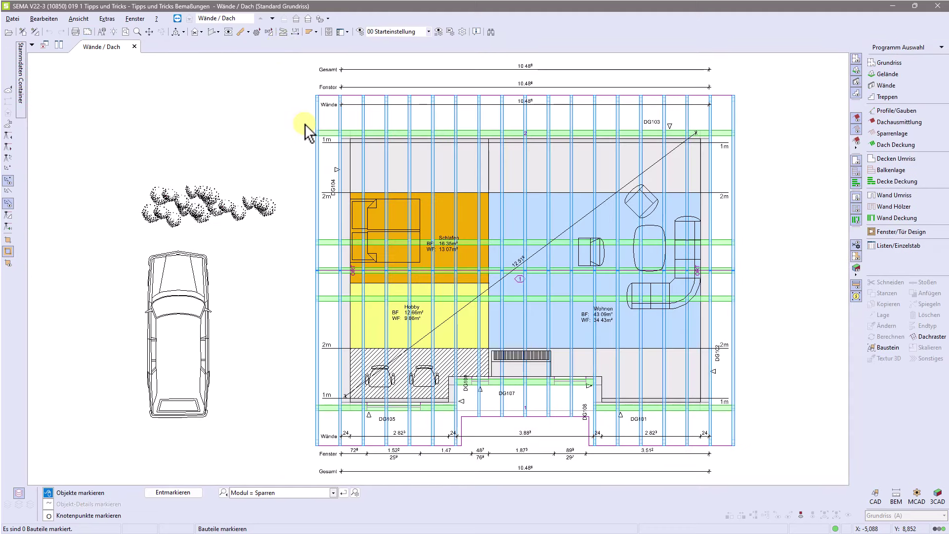
scroll(305, 131, down, 1)
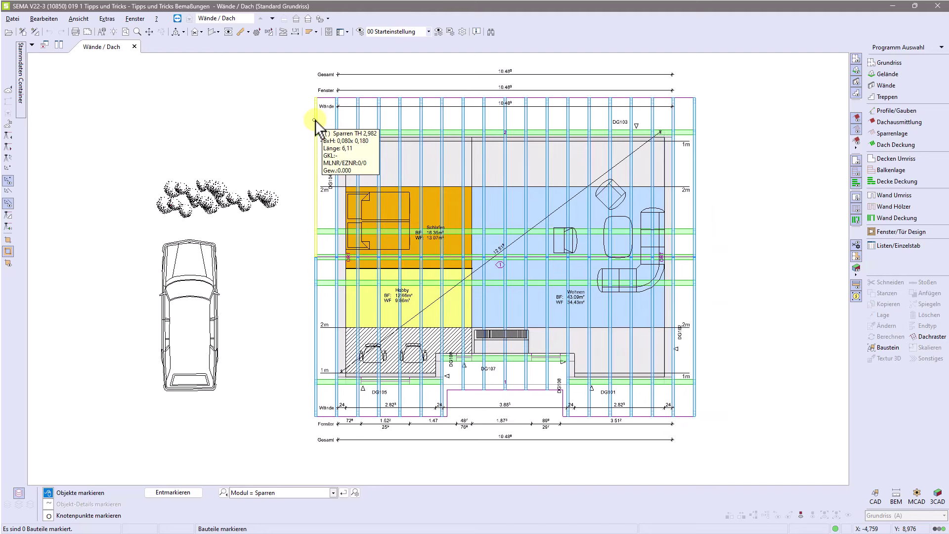
mouse_move(337, 126)
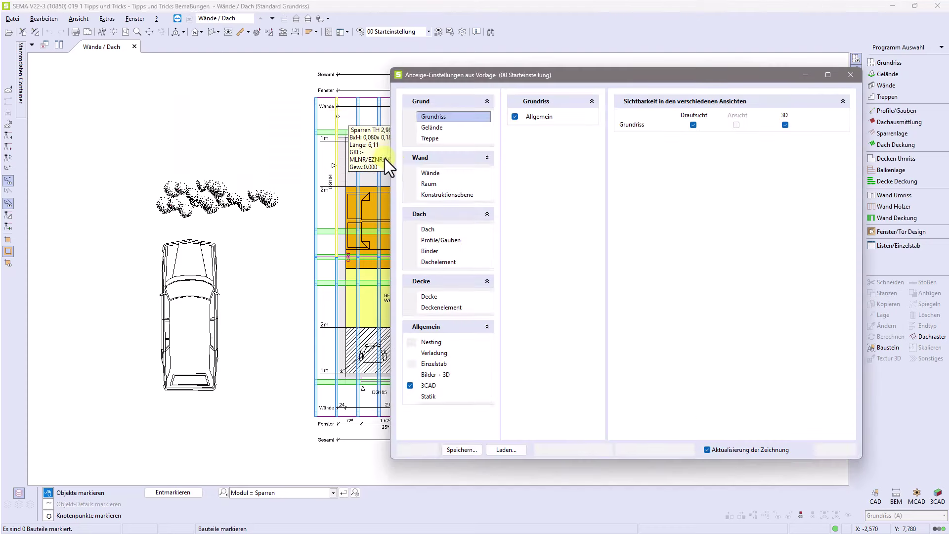
click(429, 226)
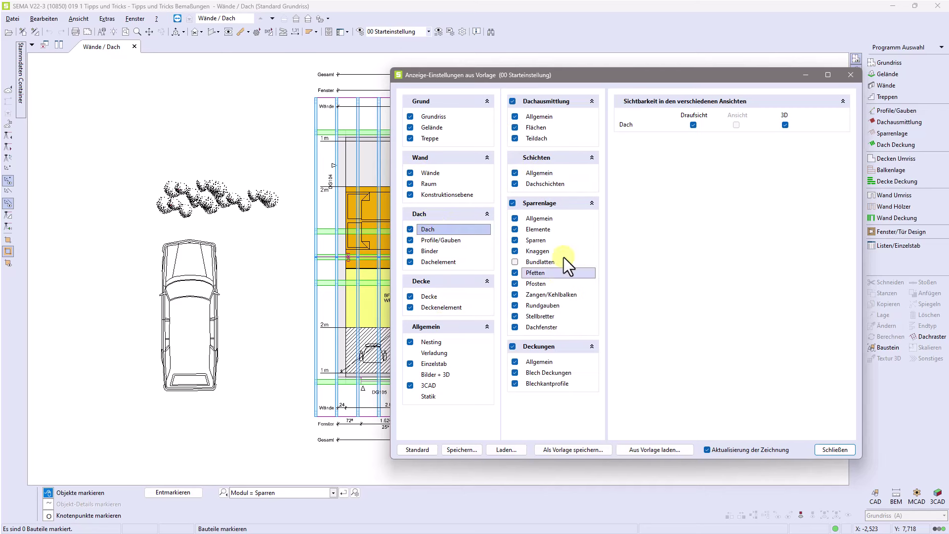
click(435, 139)
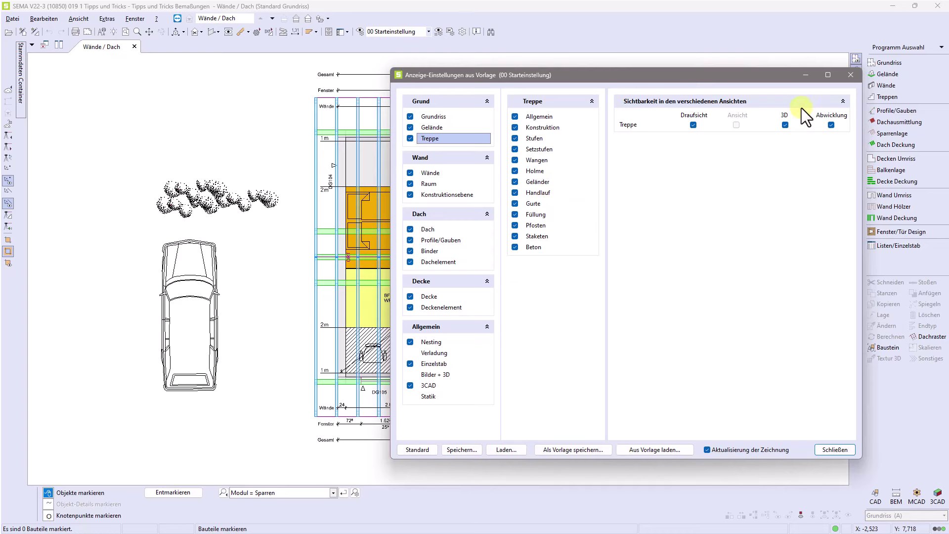
Step: Close Anzeige-Einstellungen and zoom out slightly on the Wände / Dach plan
click(850, 77)
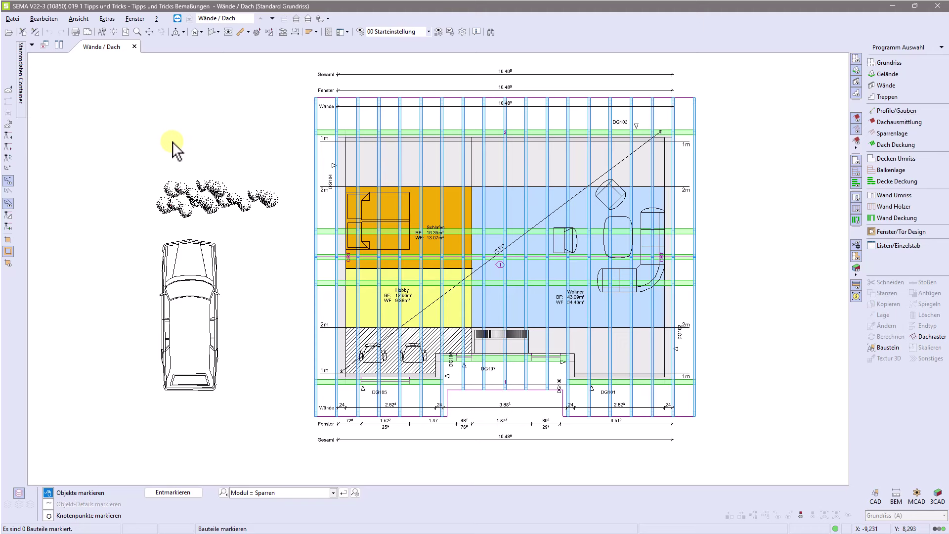
scroll(153, 157, down, 1)
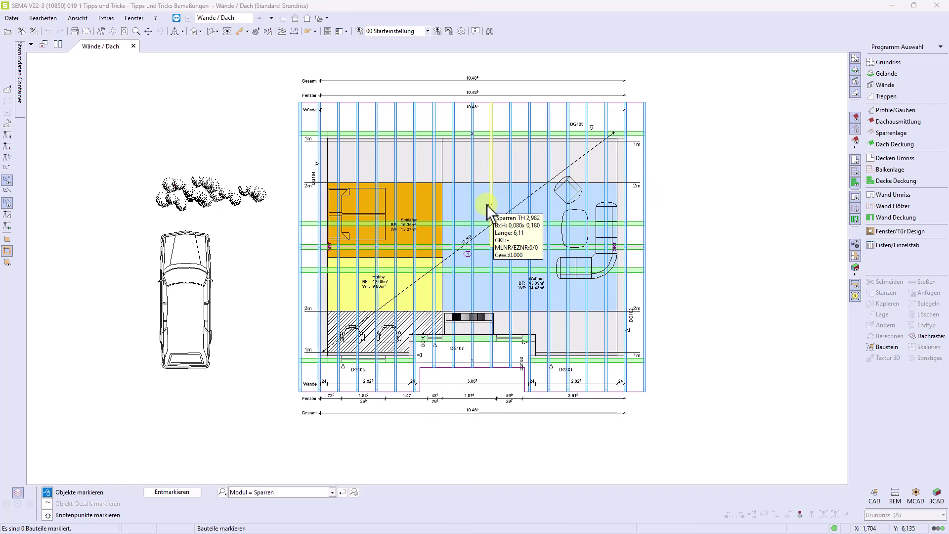
Step: Untick Dach in Anzeige-Einstellungen so the plan shows rooms, furniture, trees and car without rafters
click(355, 31)
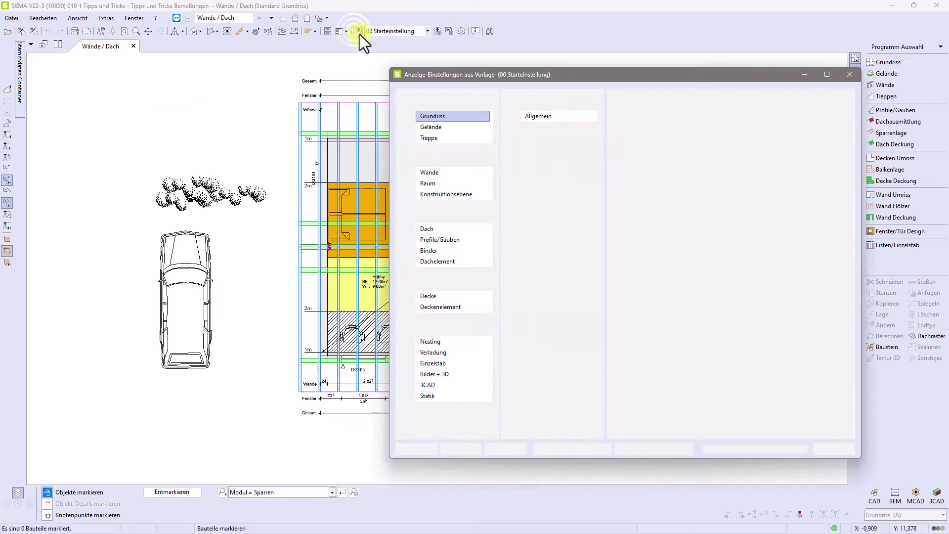
click(410, 228)
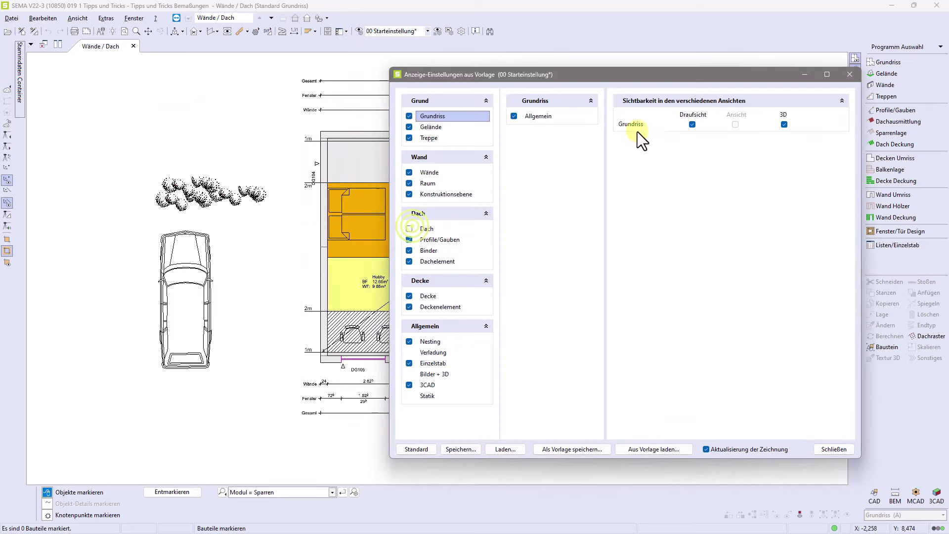
click(850, 74)
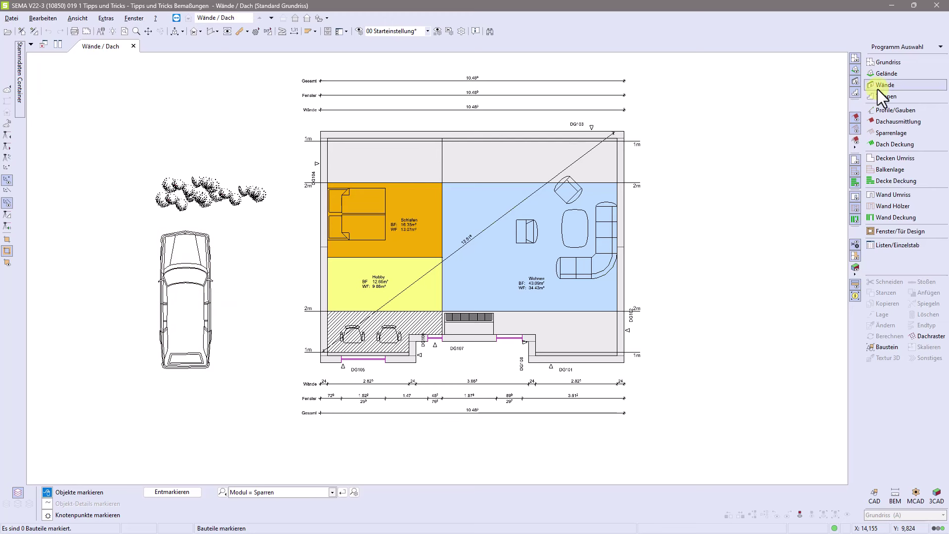
Step: Insert the PKW 14 Oben car from CAD-Bausteine > Architektur > Fahrzeuge beside the left car
click(903, 61)
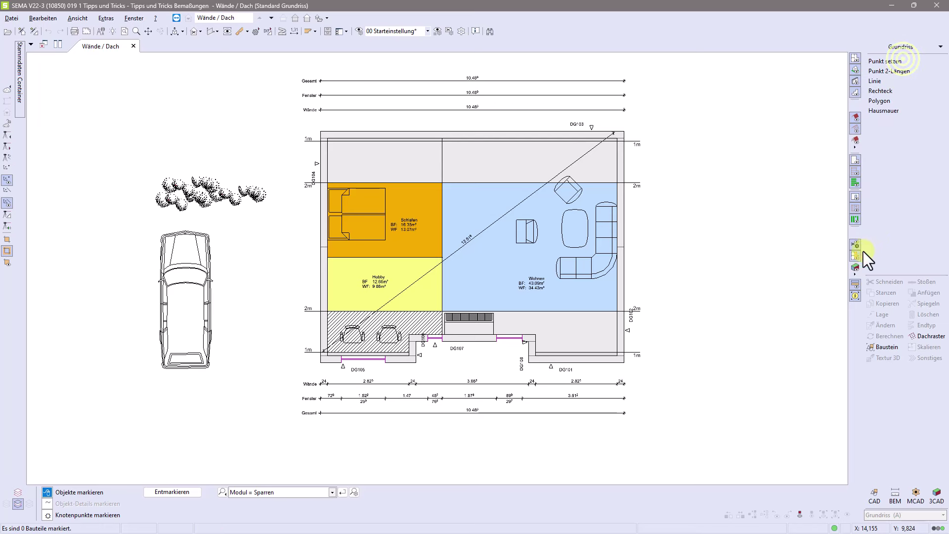
right_click(878, 349)
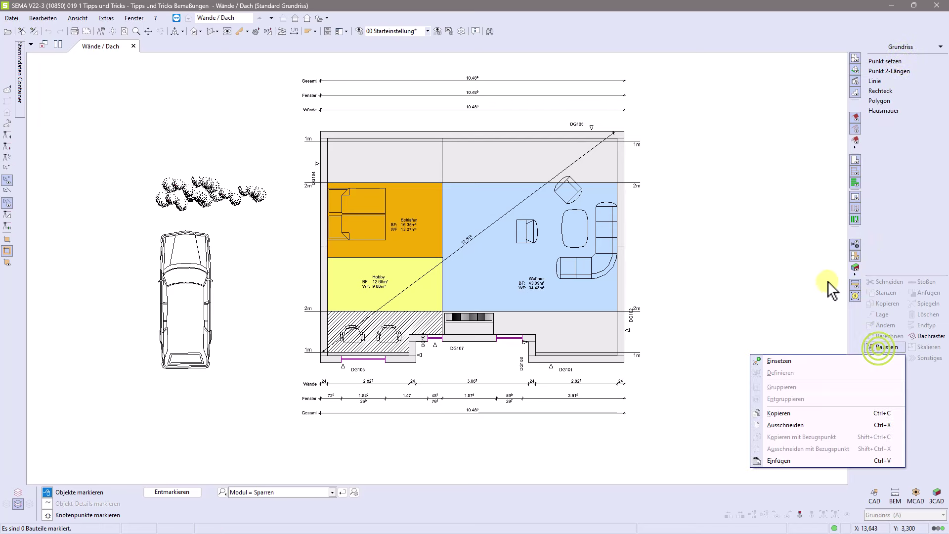
click(776, 359)
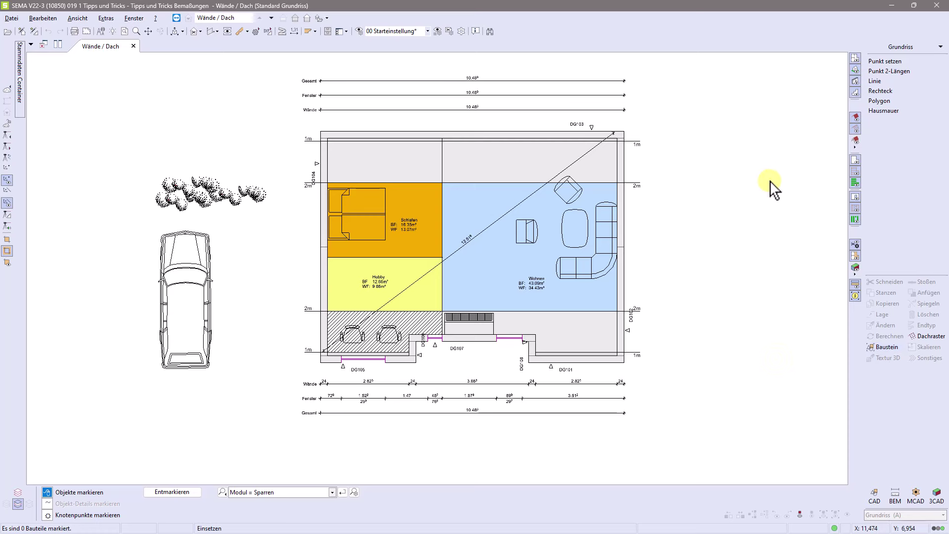
click(811, 115)
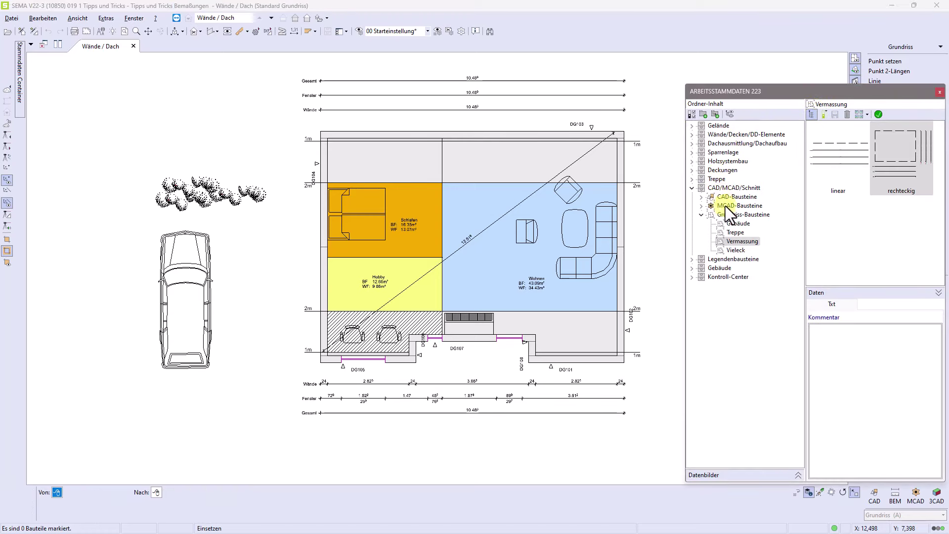
double_click(727, 198)
double_click(730, 215)
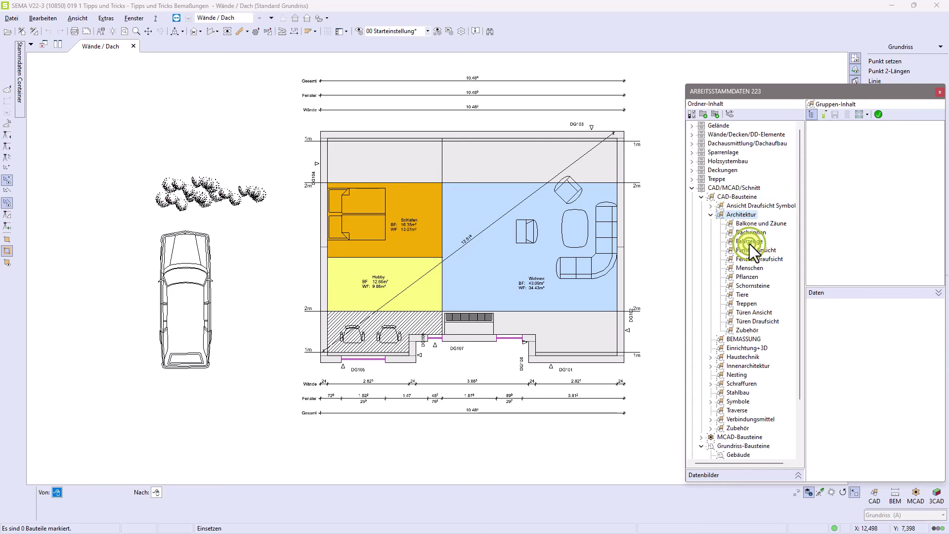
click(888, 230)
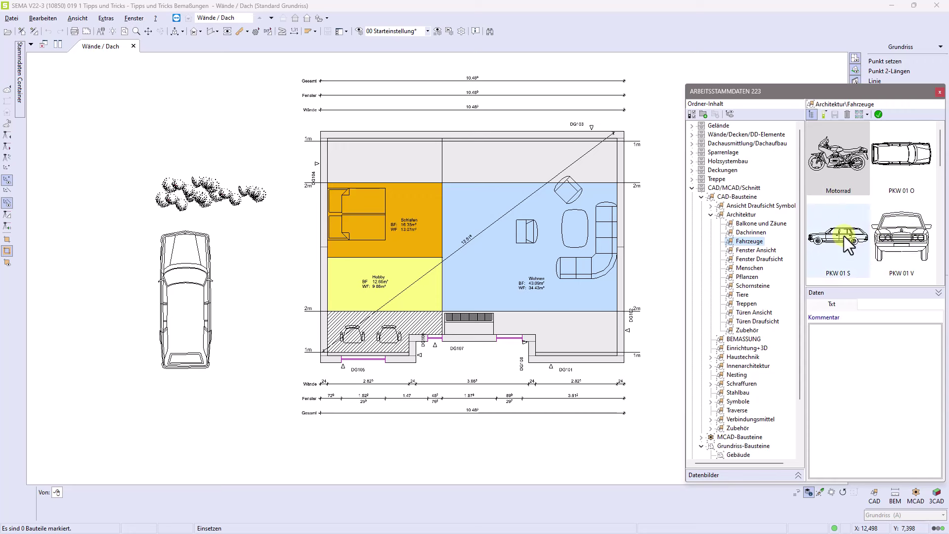
scroll(849, 203, down, 1)
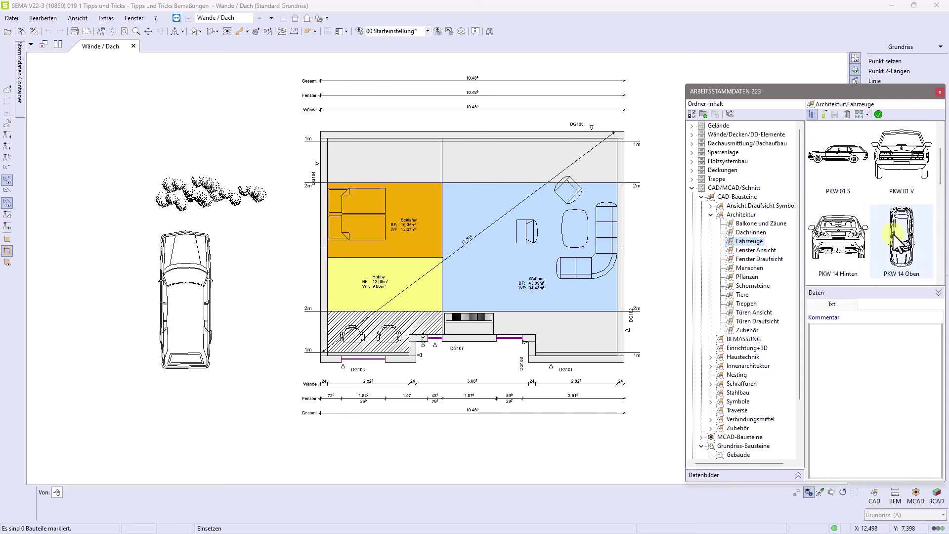
click(907, 233)
click(878, 114)
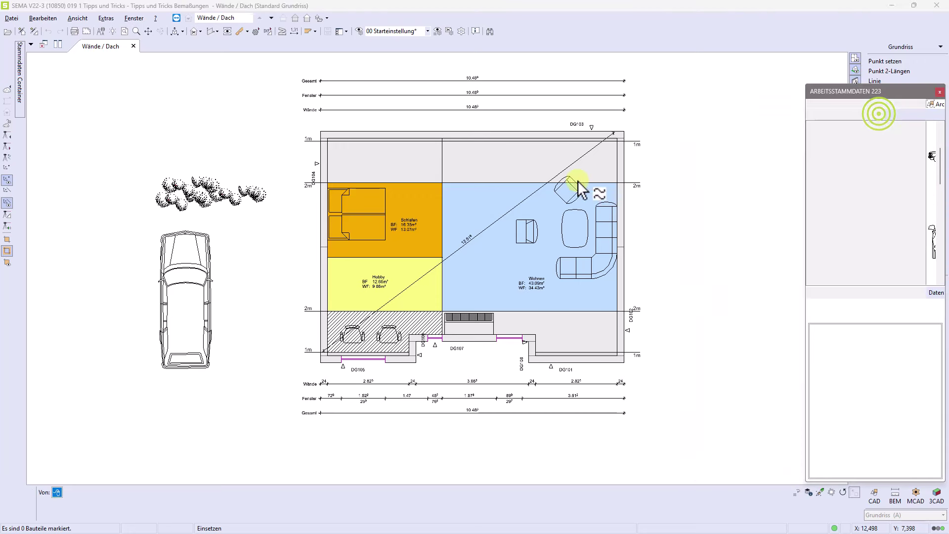
click(220, 398)
key(Return)
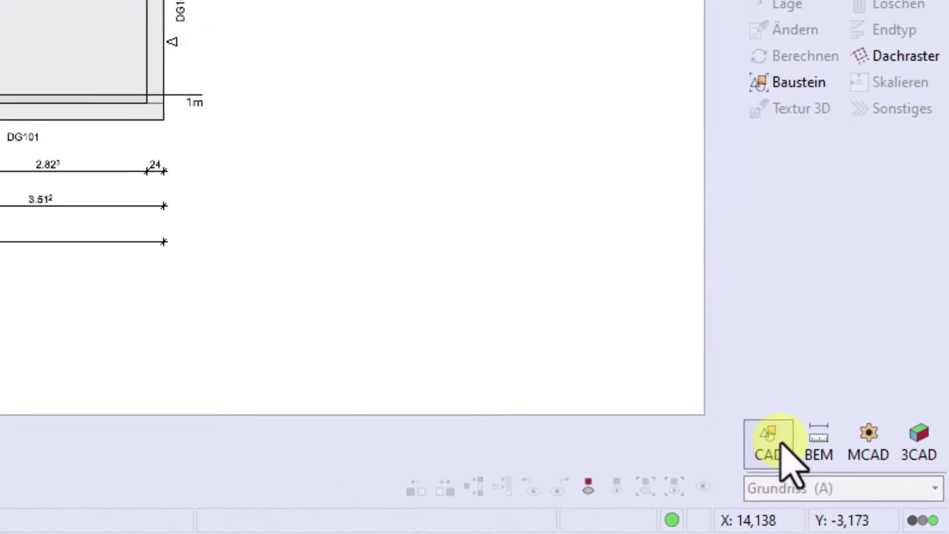
Step: Place a third PKW 14 Oben top-view car to the right of the building
click(874, 495)
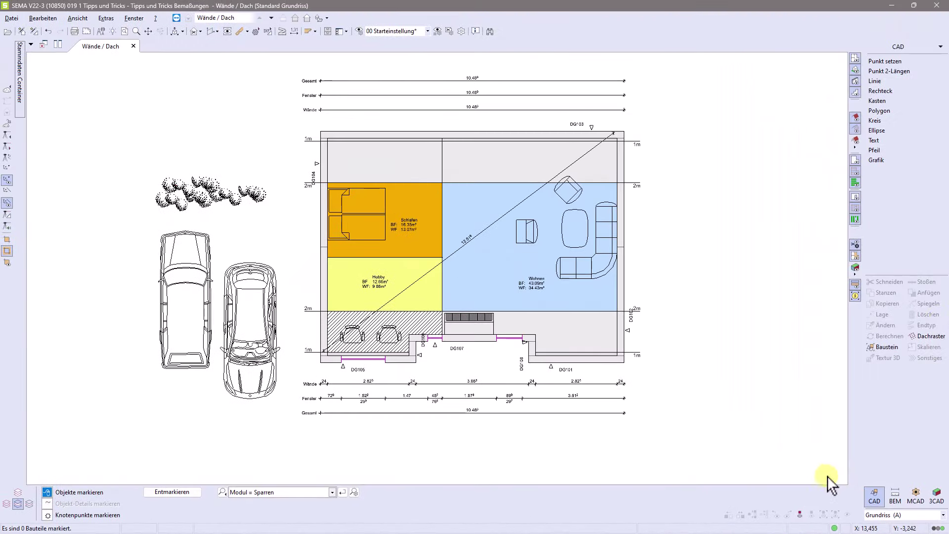
click(910, 47)
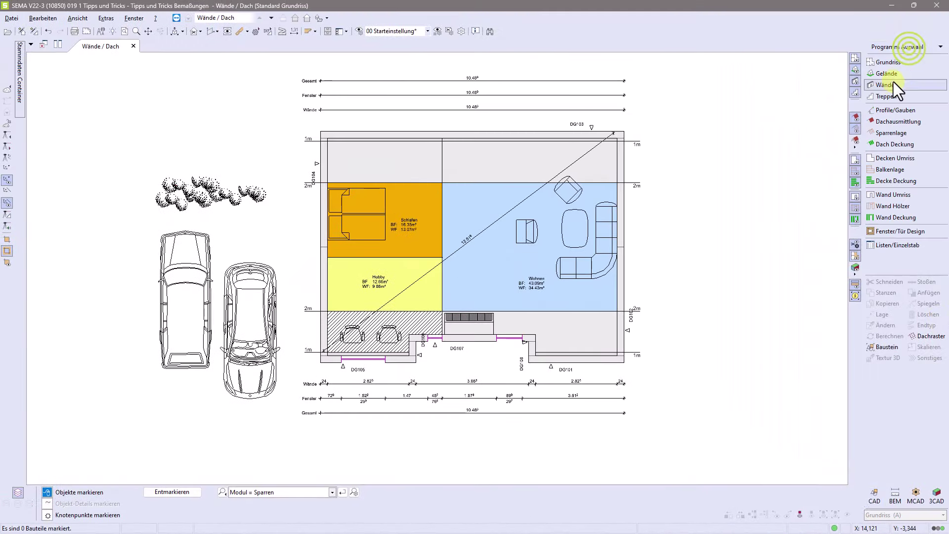
click(891, 88)
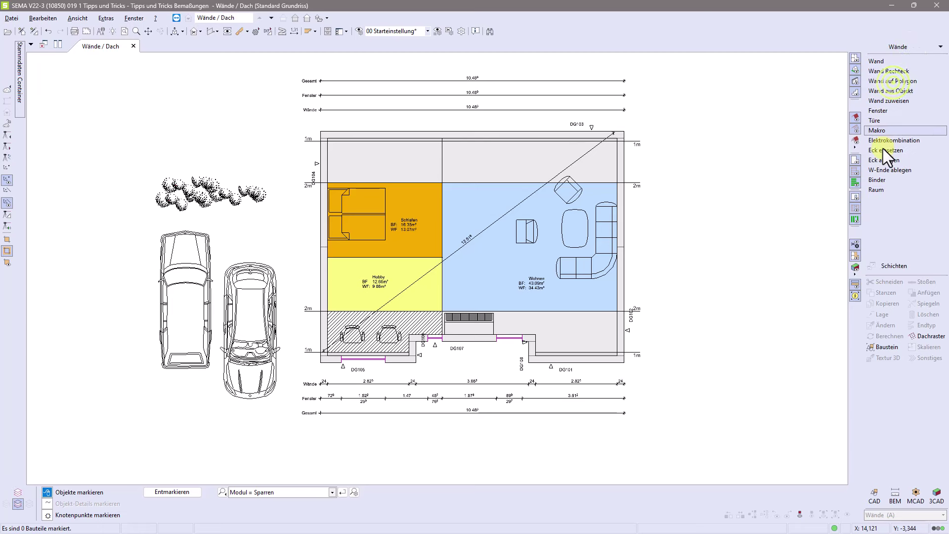
click(874, 494)
click(894, 348)
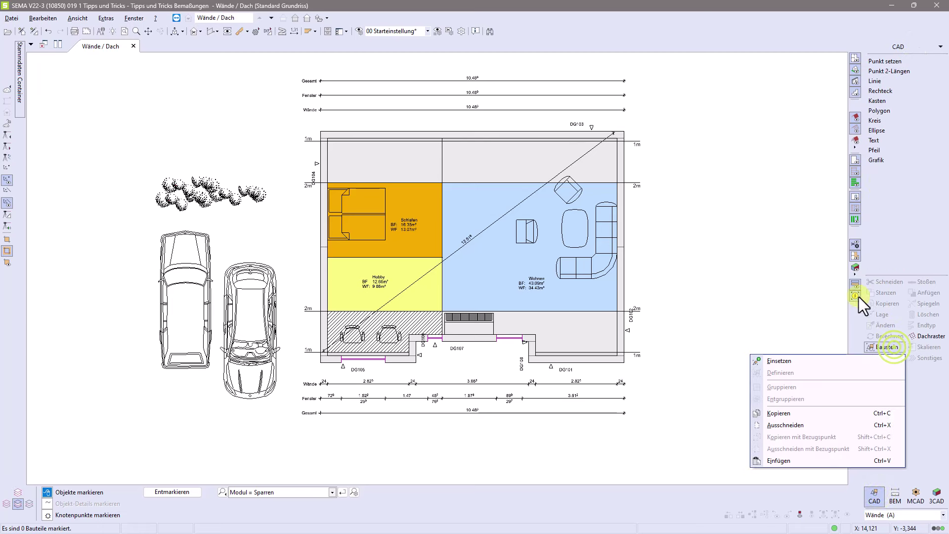
click(825, 356)
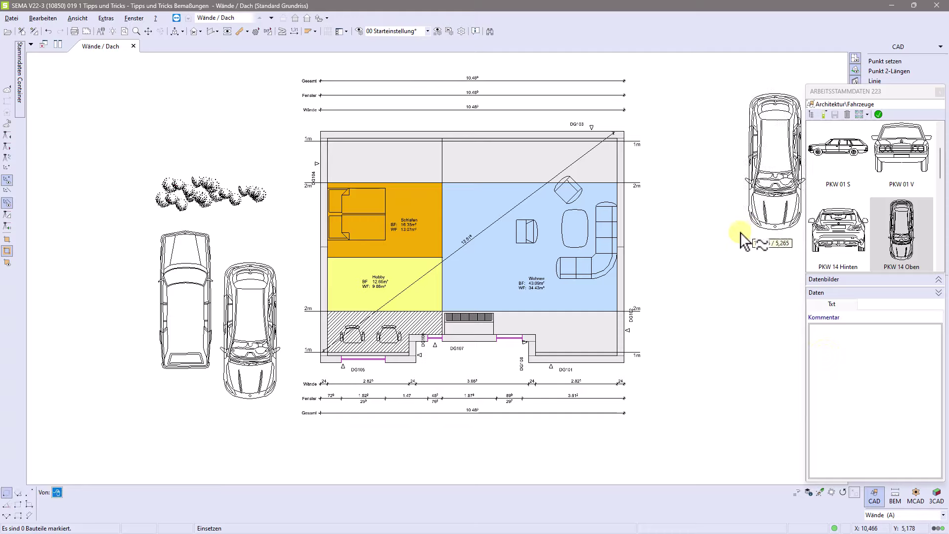
click(675, 315)
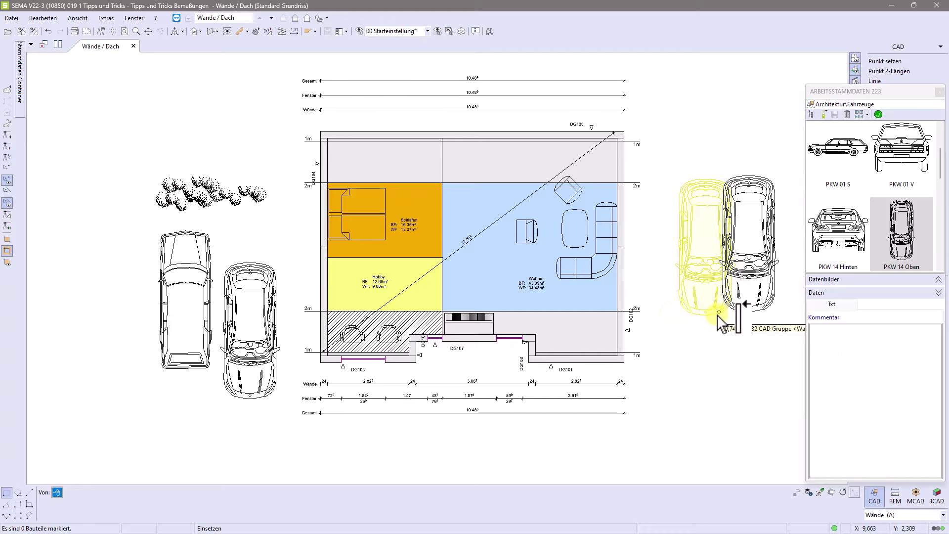
key(Escape)
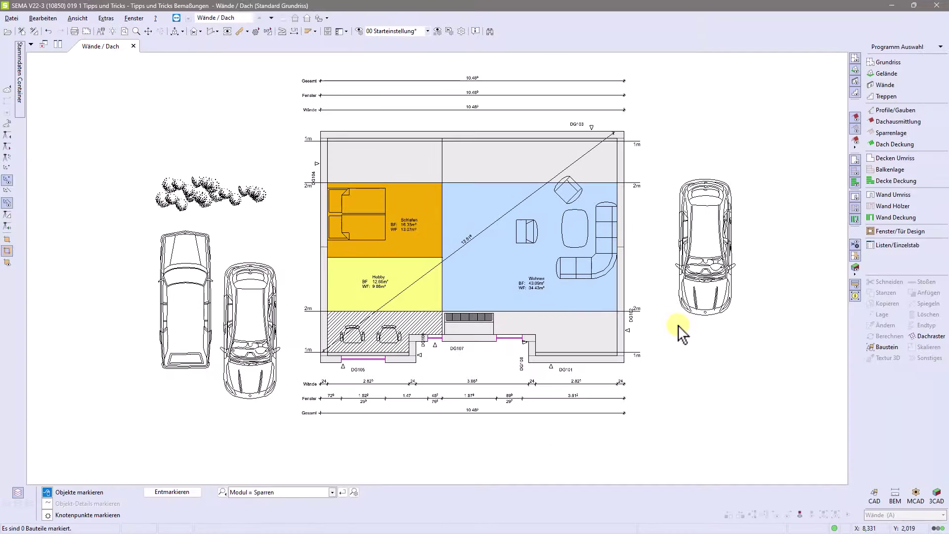
key(F8)
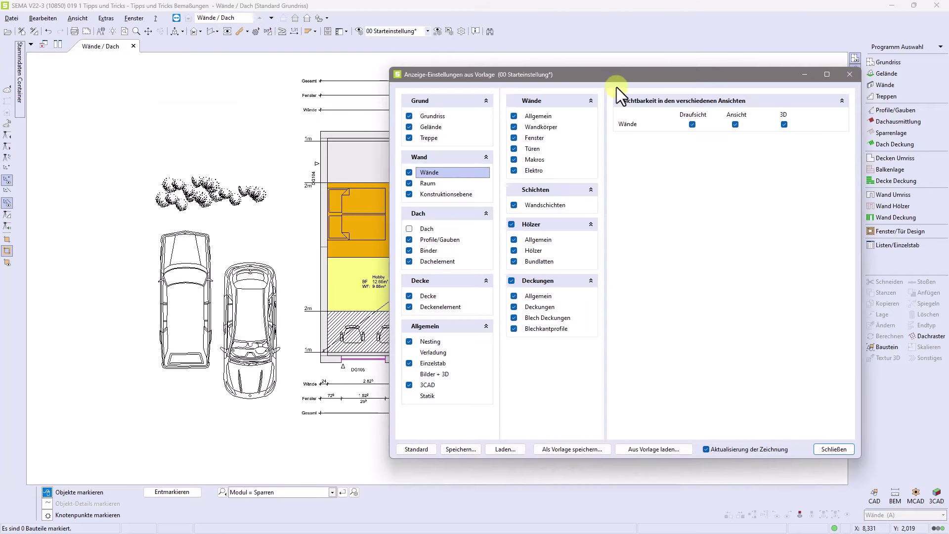
drag(627, 76, 498, 139)
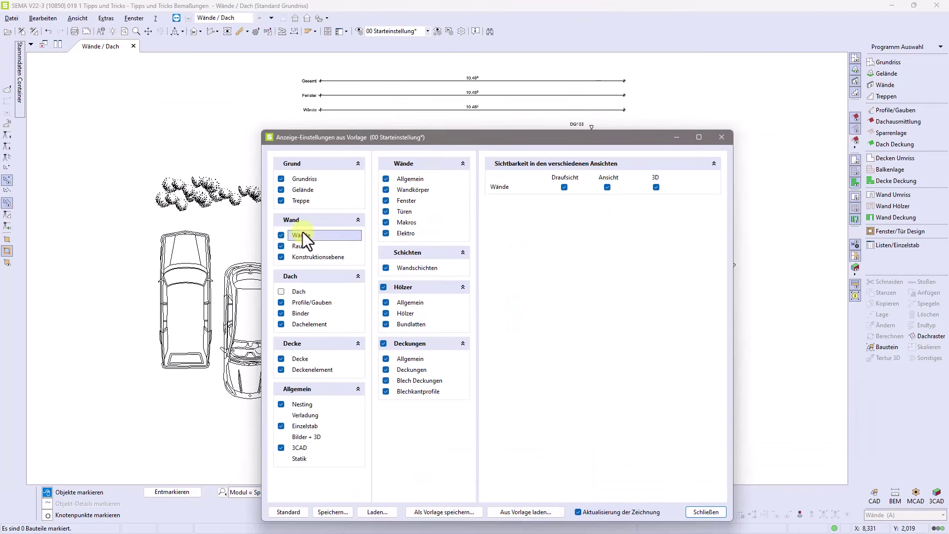
click(294, 180)
click(281, 179)
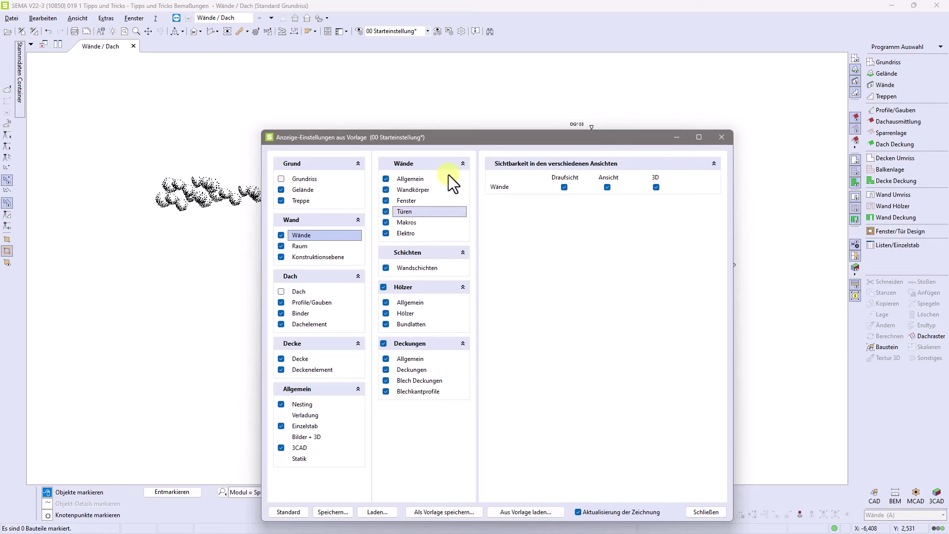
mouse_move(519, 137)
mouse_down()
mouse_move(653, 164)
mouse_move(342, 108)
mouse_move(389, 100)
mouse_up()
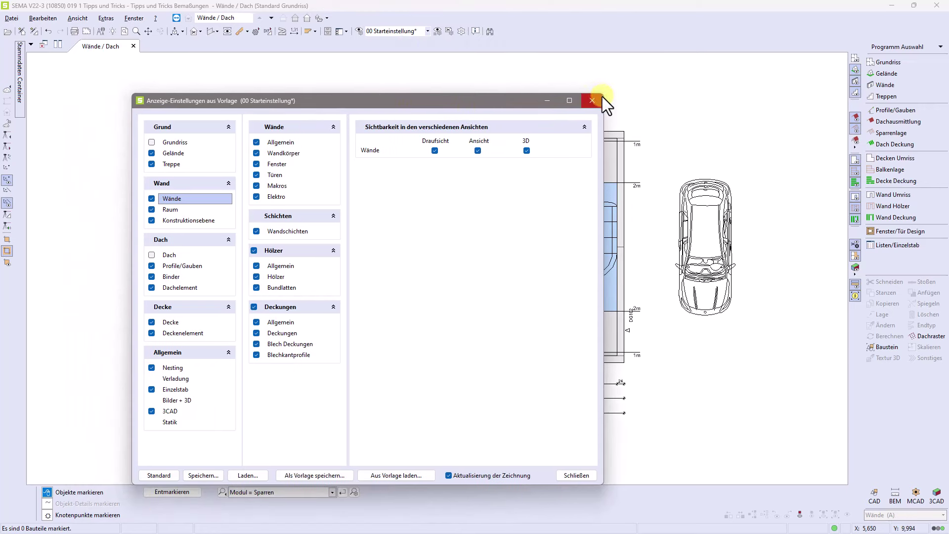
drag(369, 106, 668, 90)
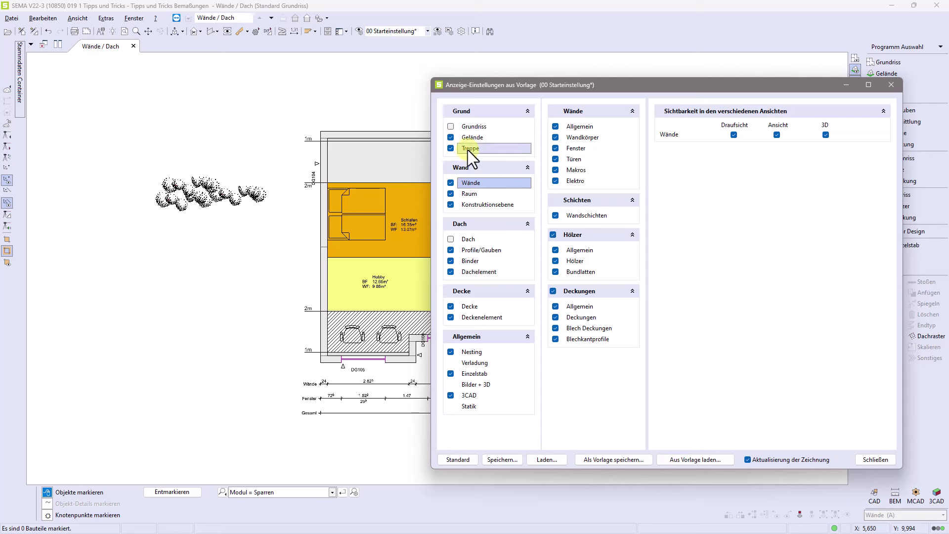
click(453, 127)
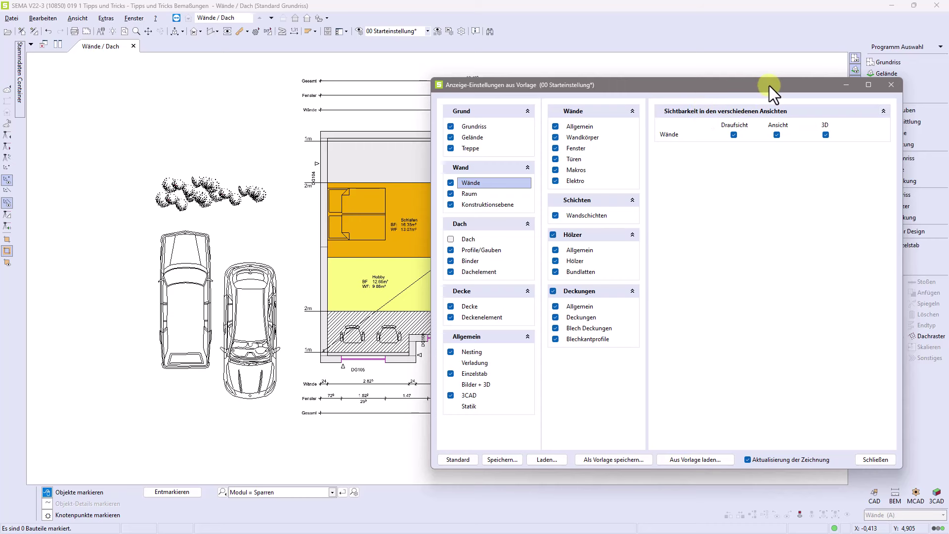
drag(733, 89, 385, 123)
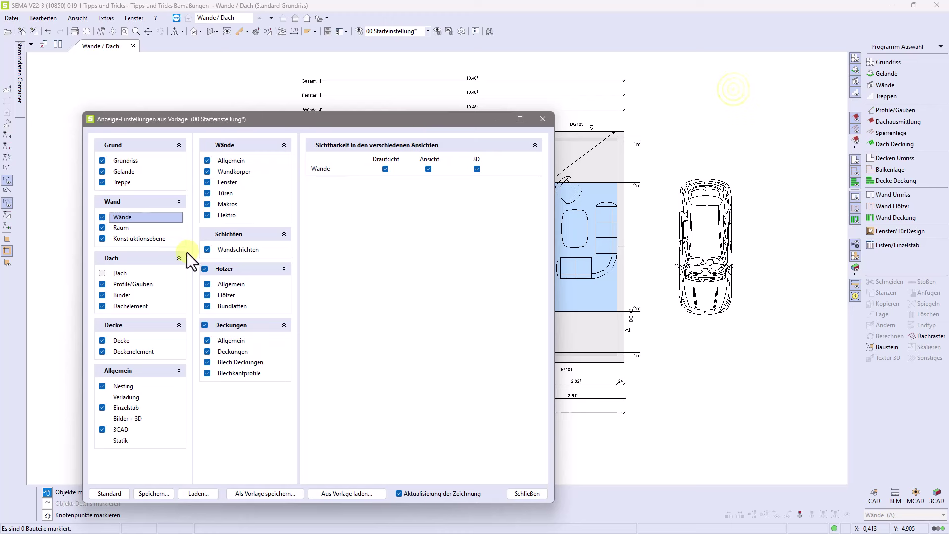
click(104, 161)
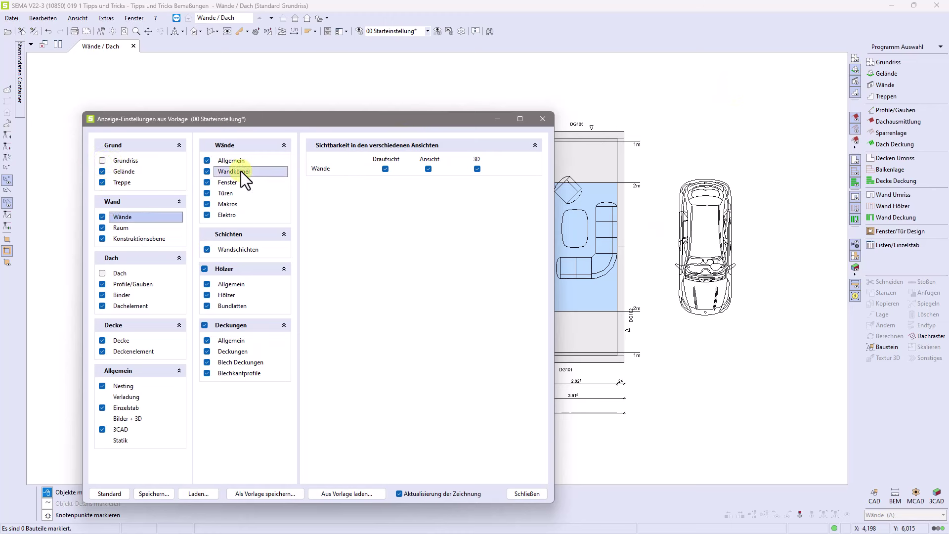
click(103, 161)
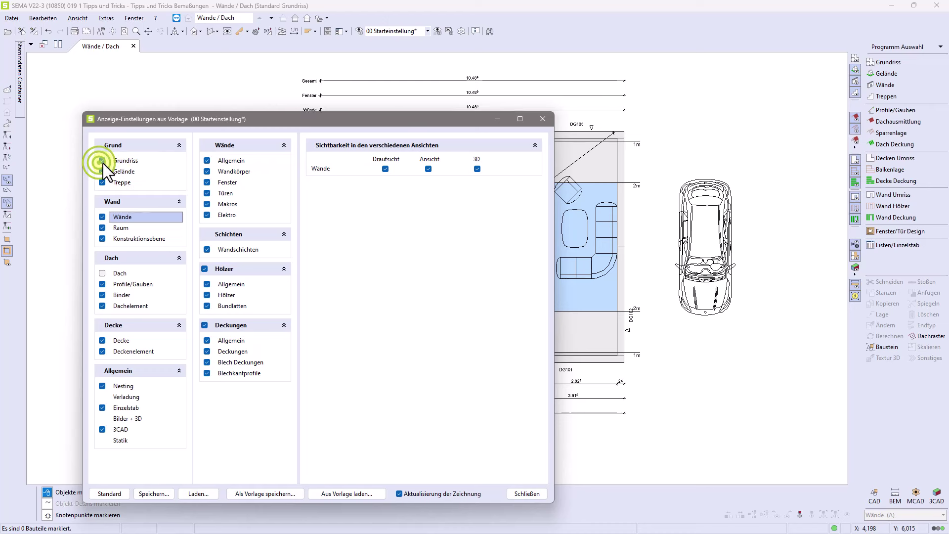
click(102, 216)
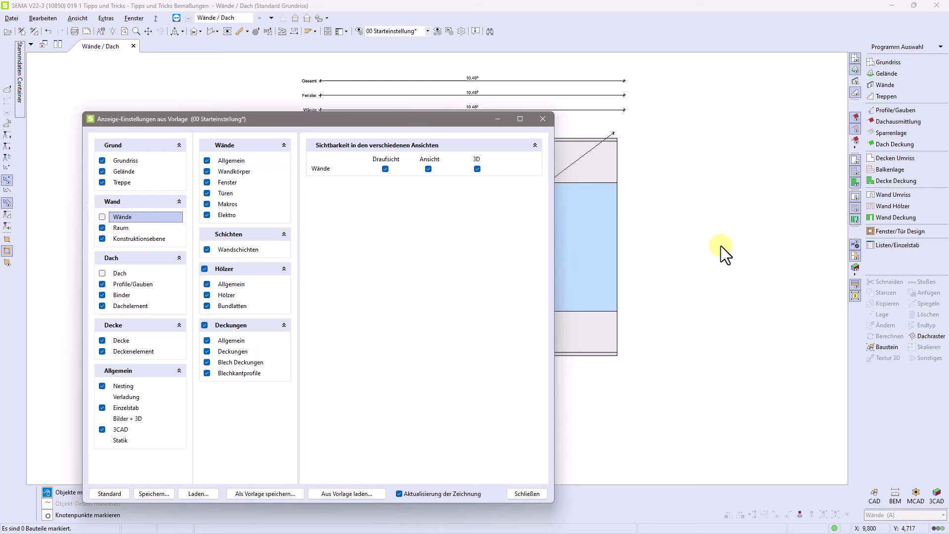
click(104, 217)
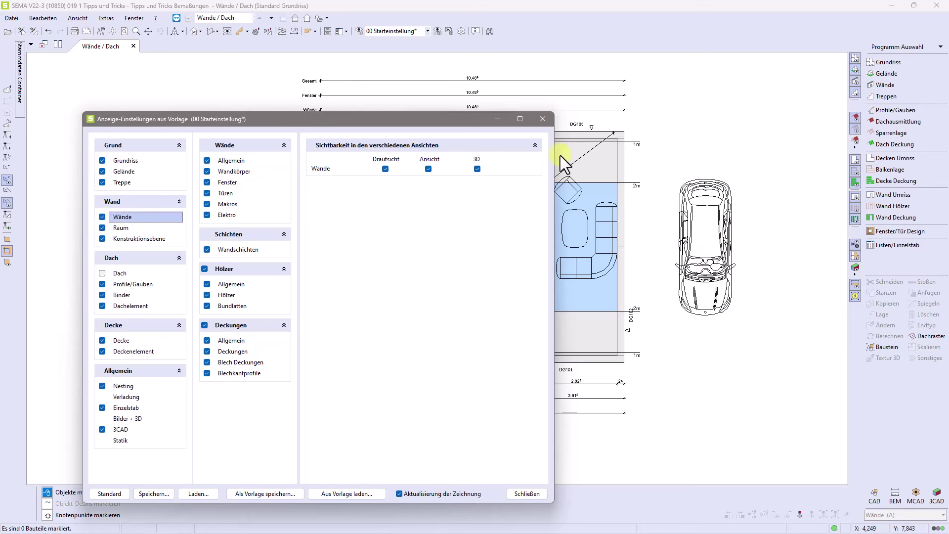
click(542, 119)
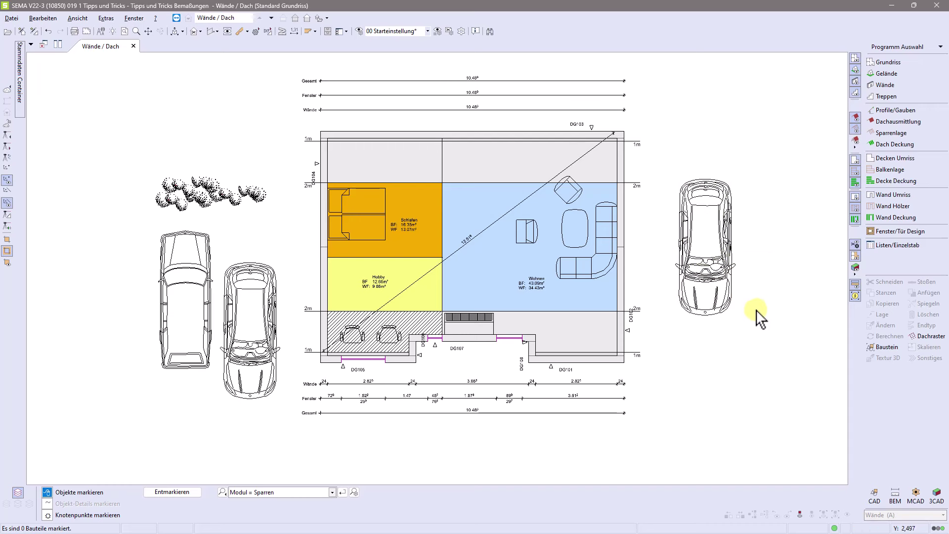
Step: Reassign the right-hand car from the Wände (A) layer to the Grundriss (A) layer
click(728, 275)
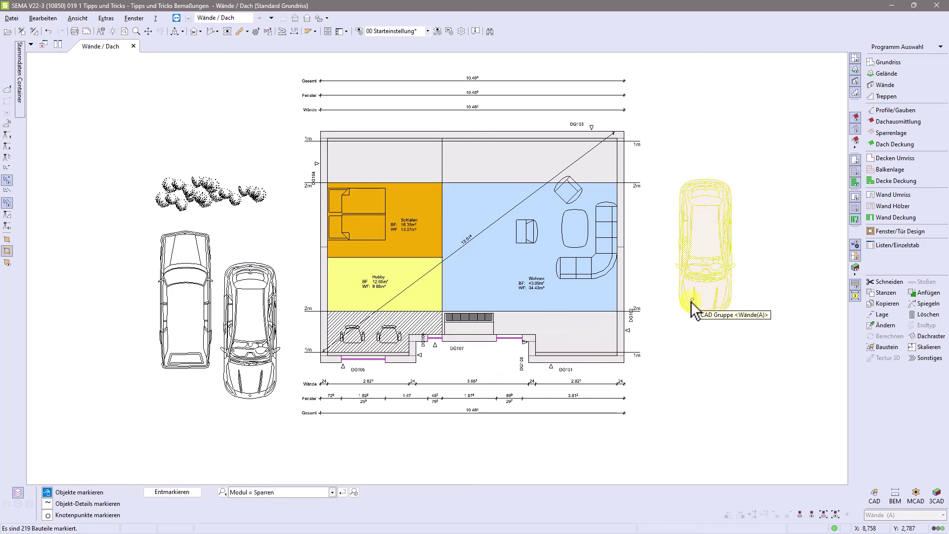
click(890, 328)
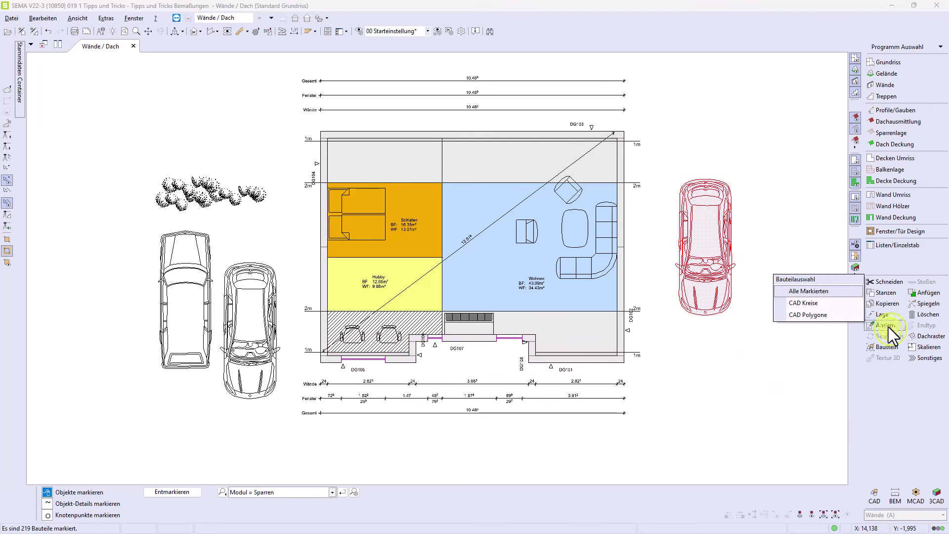
click(835, 290)
click(867, 296)
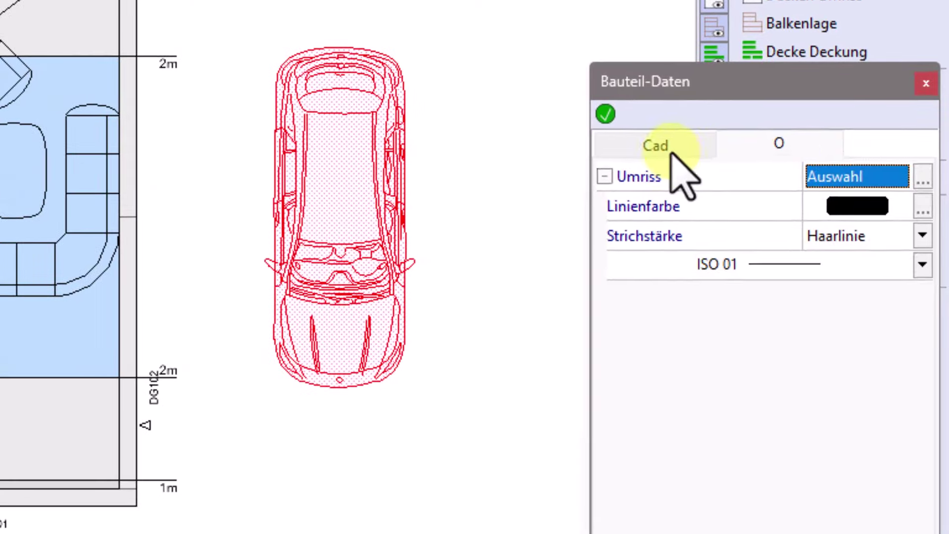
click(834, 215)
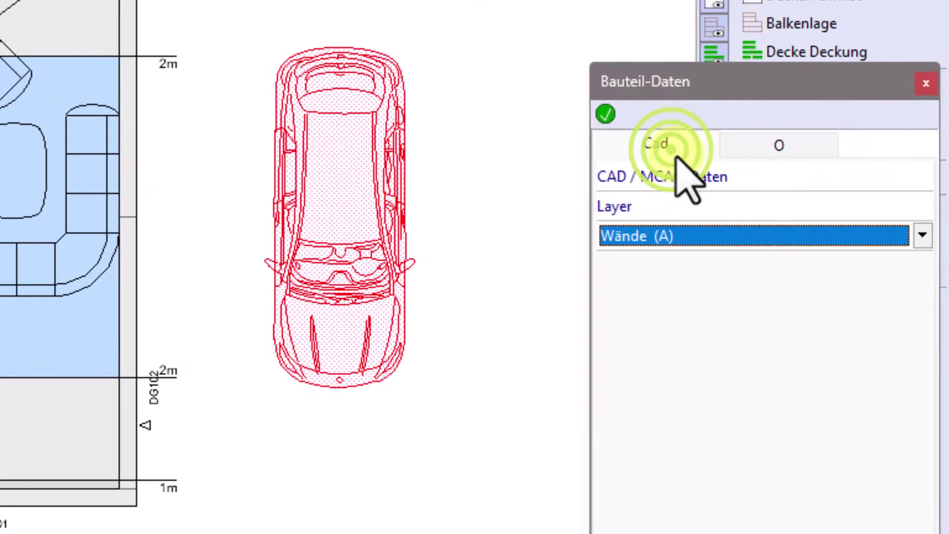
click(664, 235)
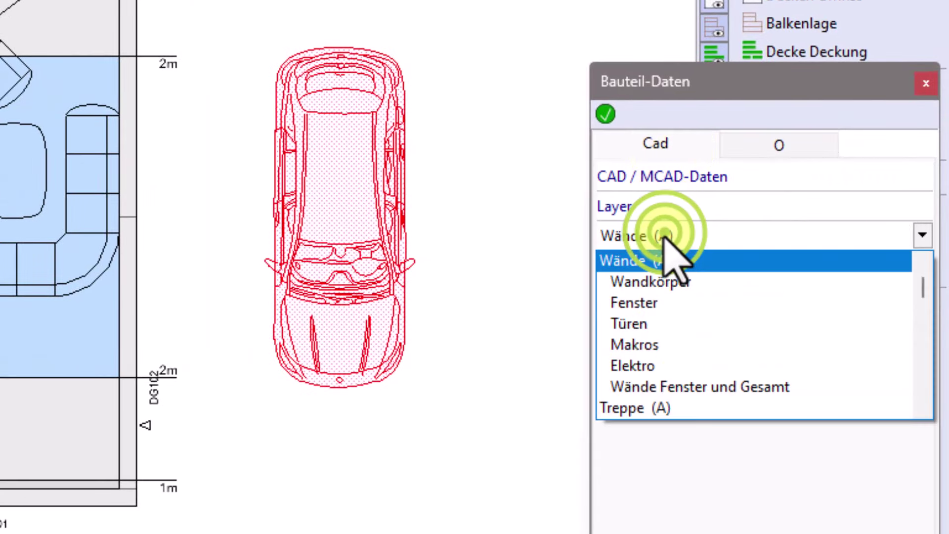
scroll(681, 326, up, 2)
scroll(681, 326, up, 1)
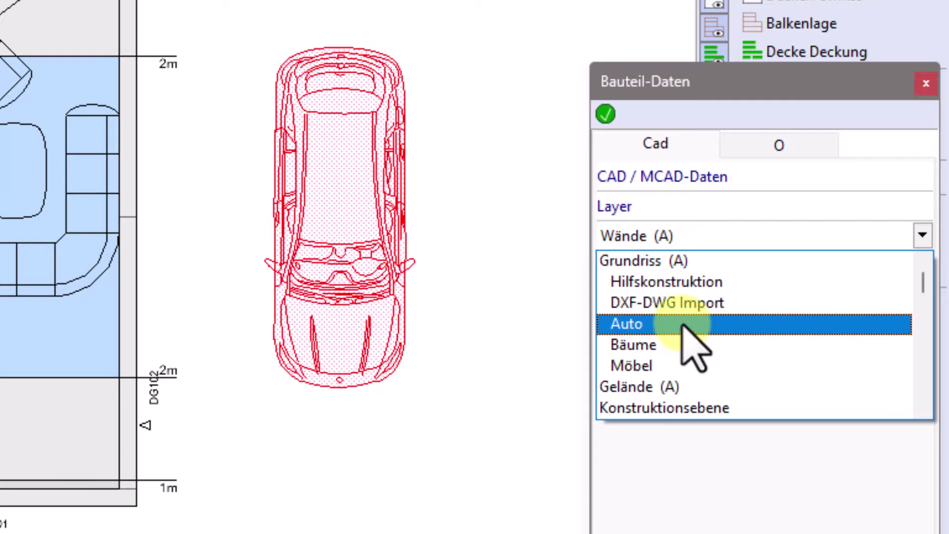
click(676, 260)
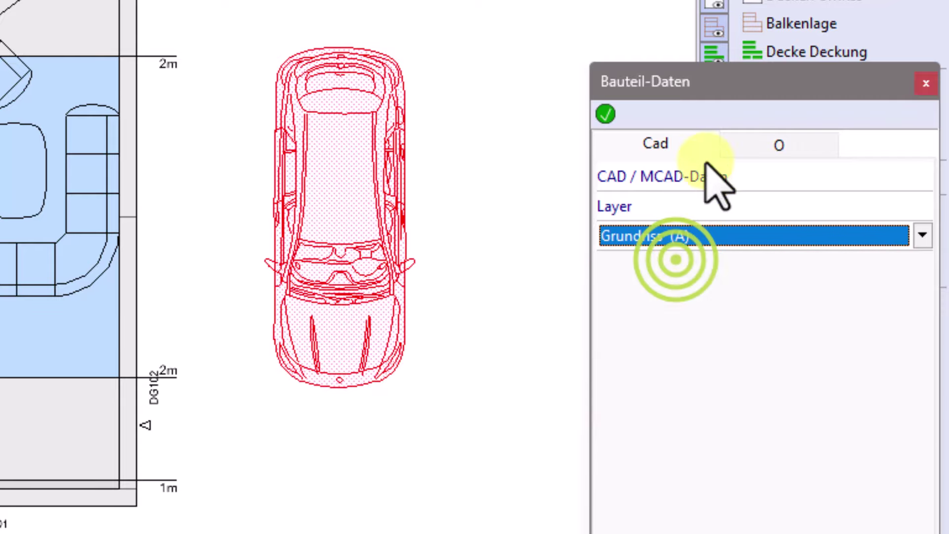
click(605, 114)
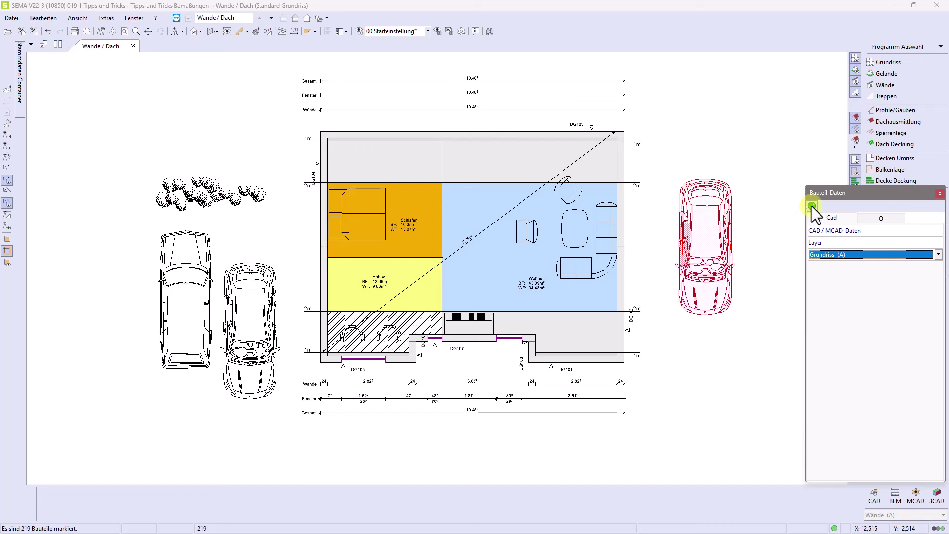
click(811, 206)
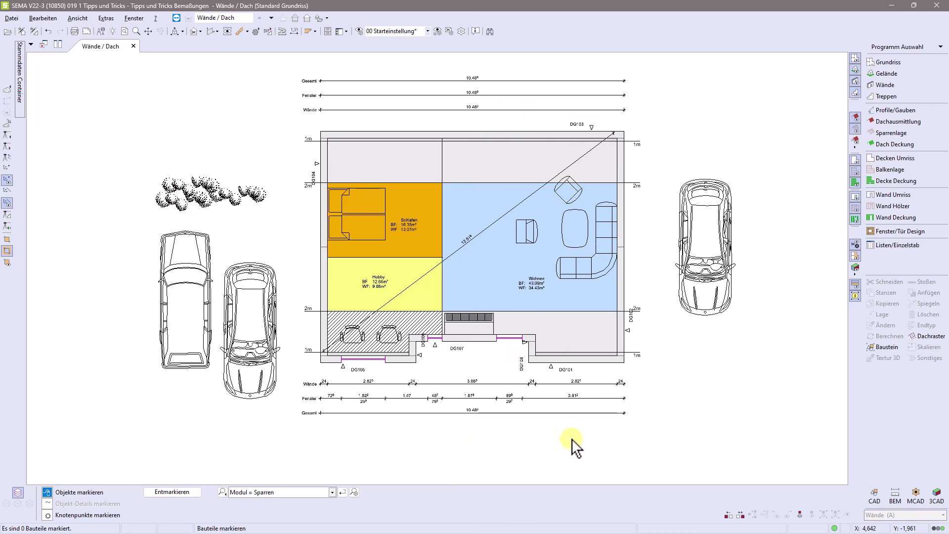
Step: Switch to CAD with F2 and open Layer-Schaltung from the Grundriss (A) layer dropdown
key(F2)
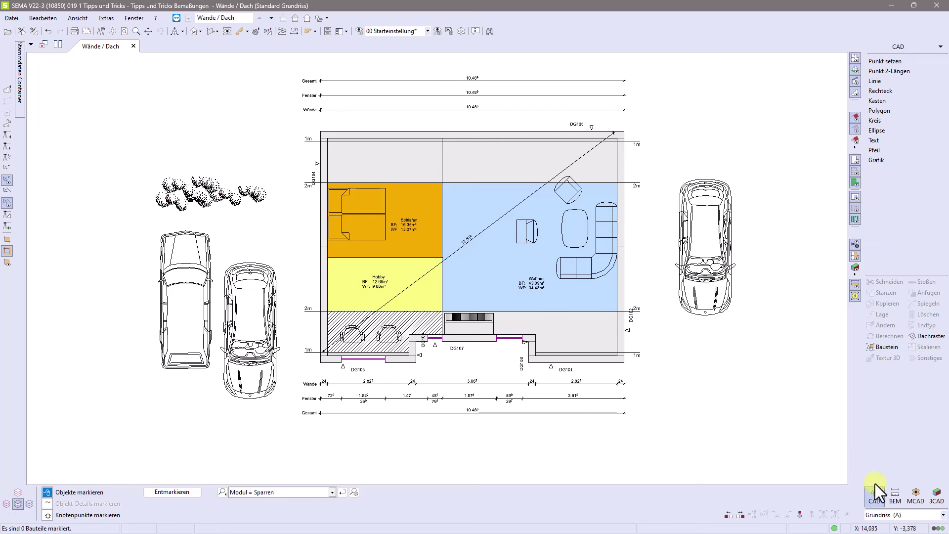
click(888, 514)
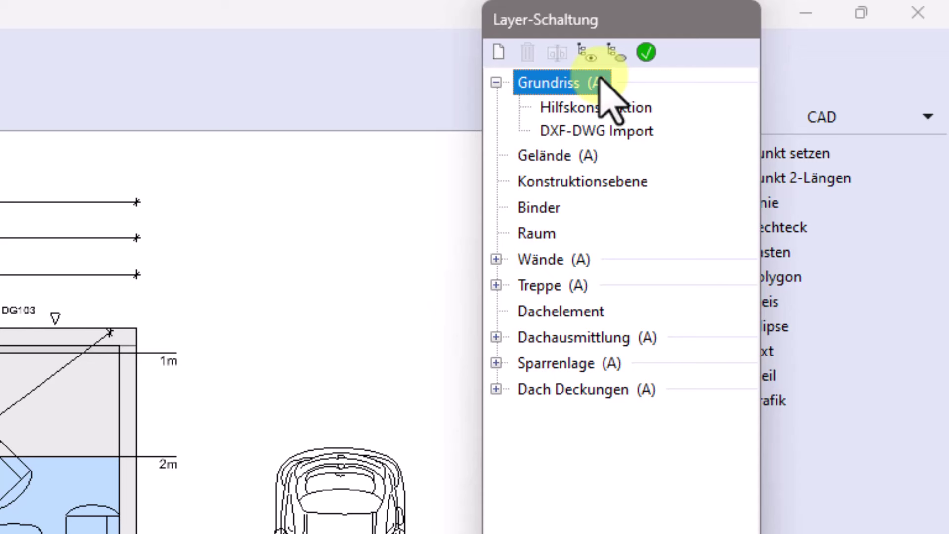
Step: Create the layers Fahrzeuge and Möbel under Grundriss (A) and accept the layer changes
click(498, 51)
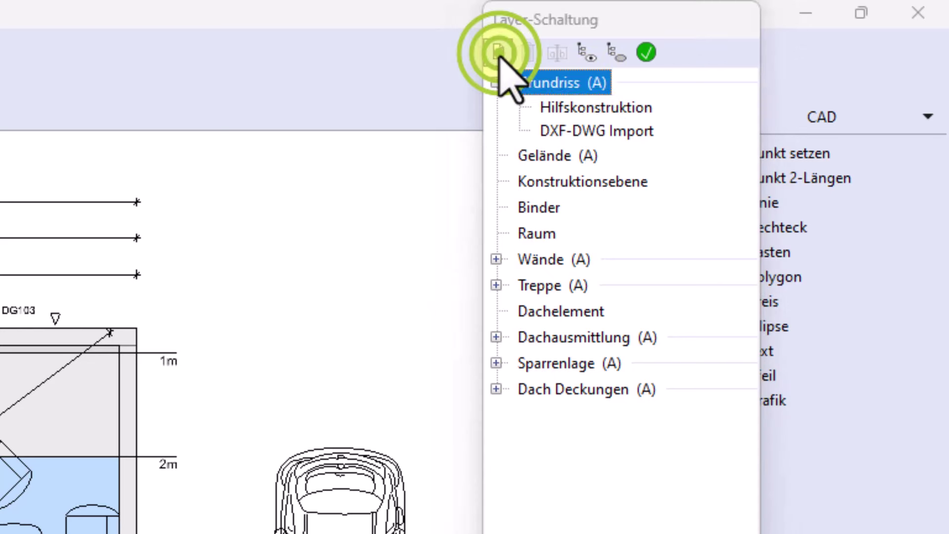
drag(882, 23, 250, 230)
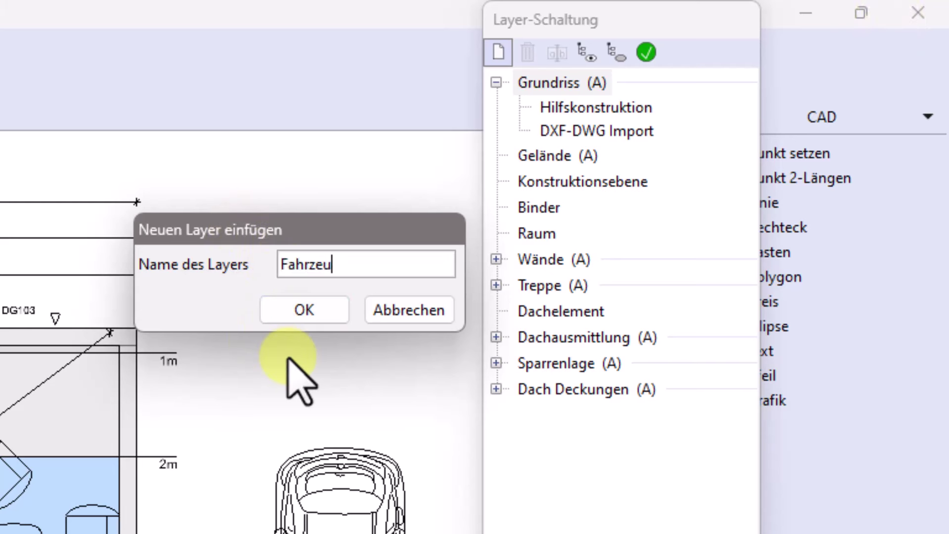
click(304, 311)
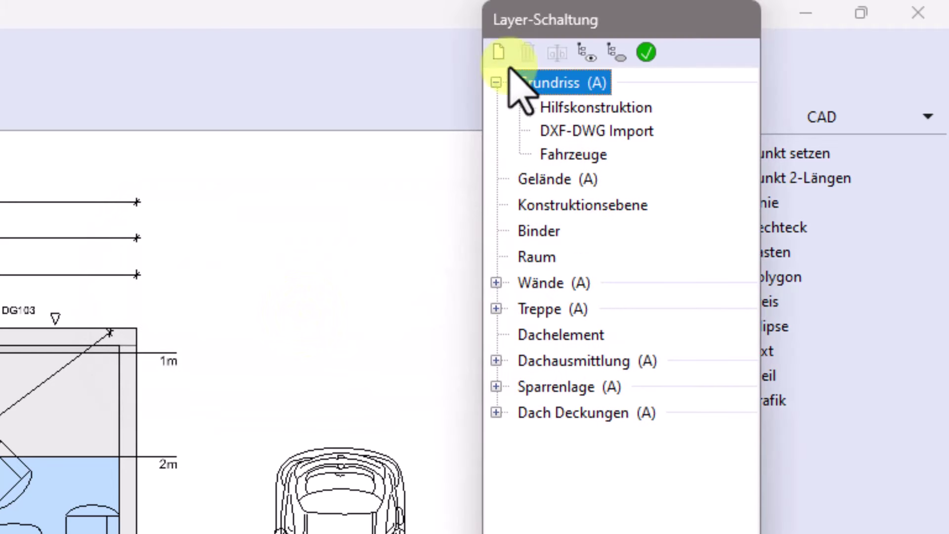
click(500, 53)
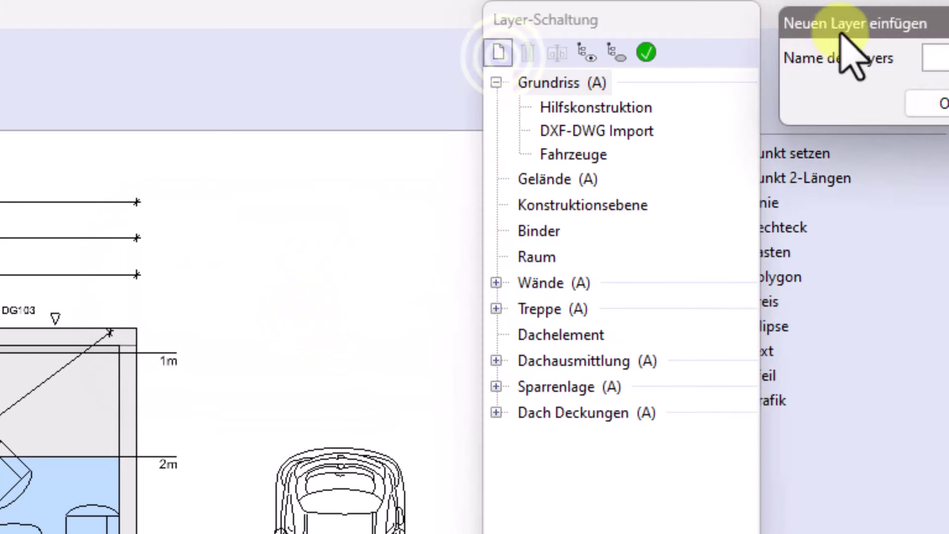
drag(845, 23, 153, 249)
text(Möbel)
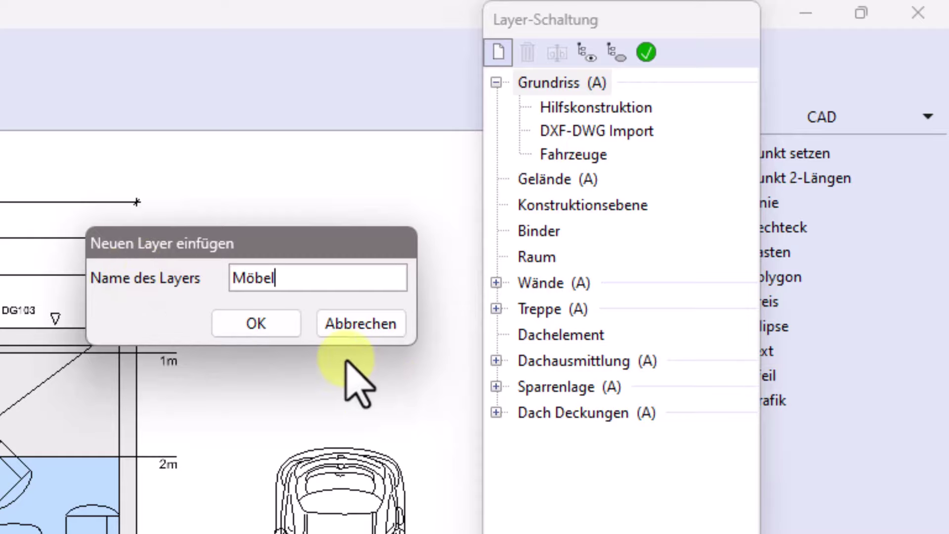
click(255, 324)
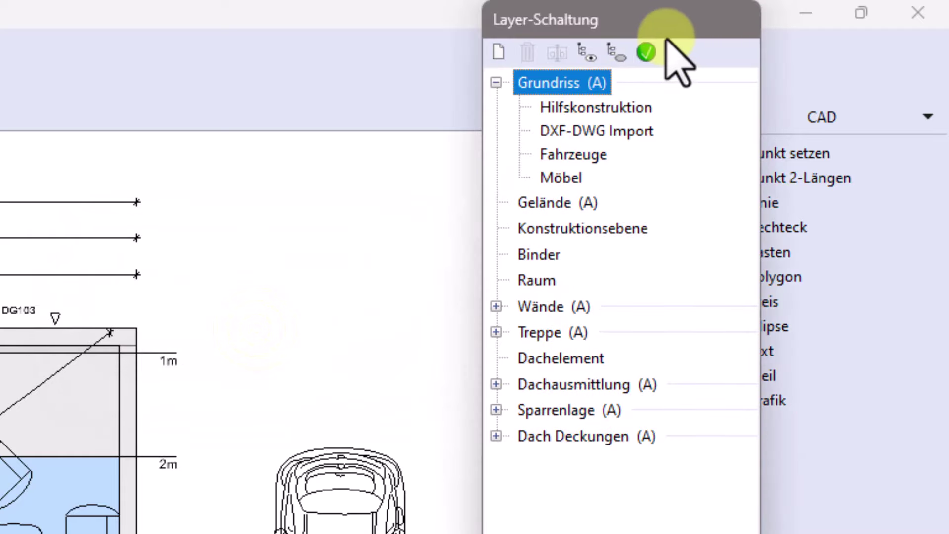
click(645, 52)
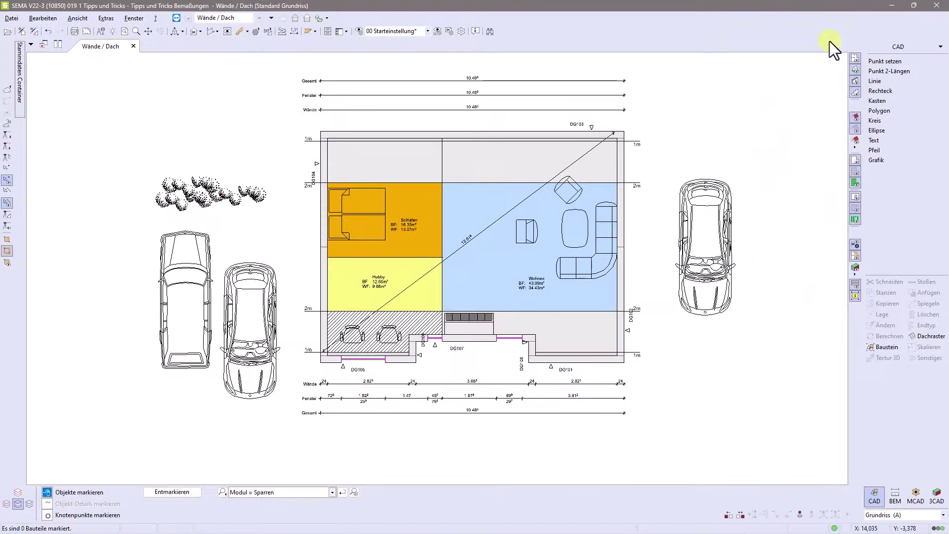
Step: Select the three cars and assign them together to the Fahrzeuge layer
click(723, 221)
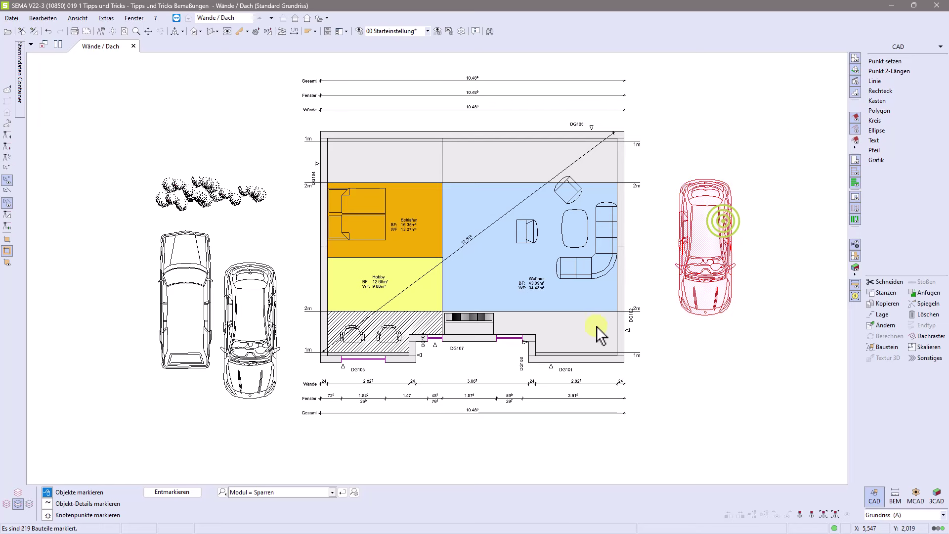
click(254, 346)
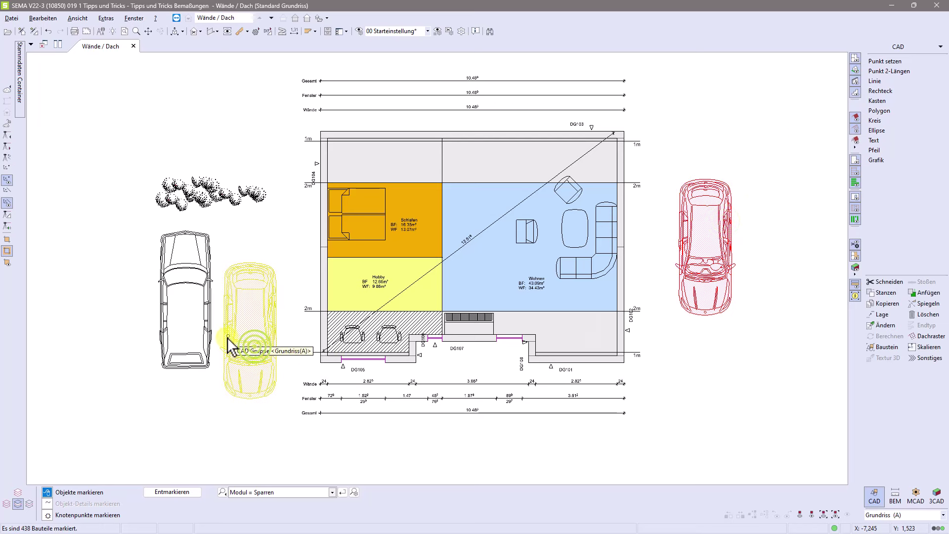
click(199, 327)
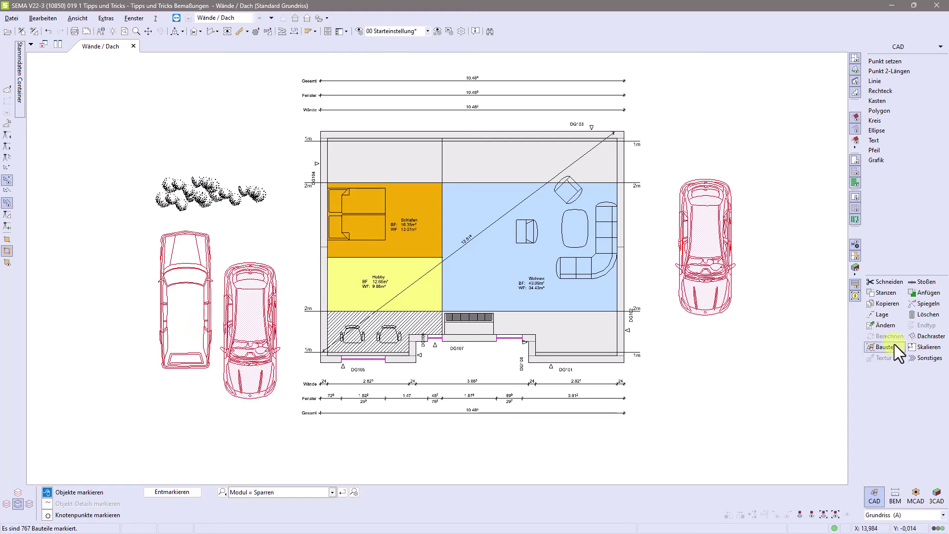
click(893, 327)
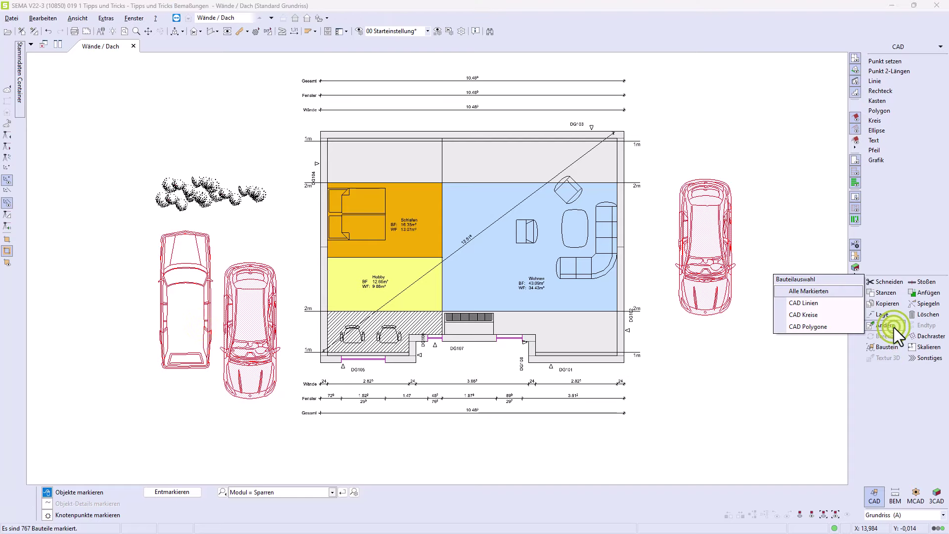
click(818, 293)
click(839, 296)
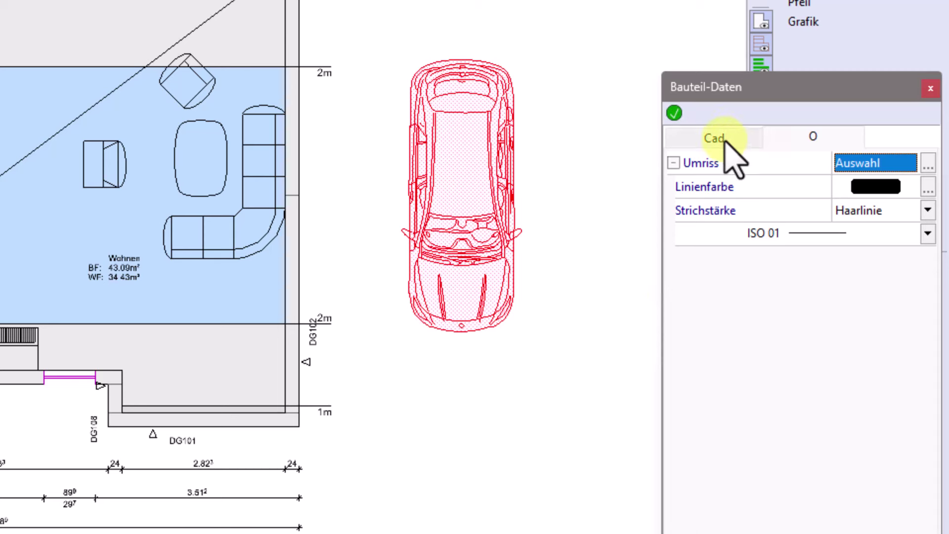
click(724, 139)
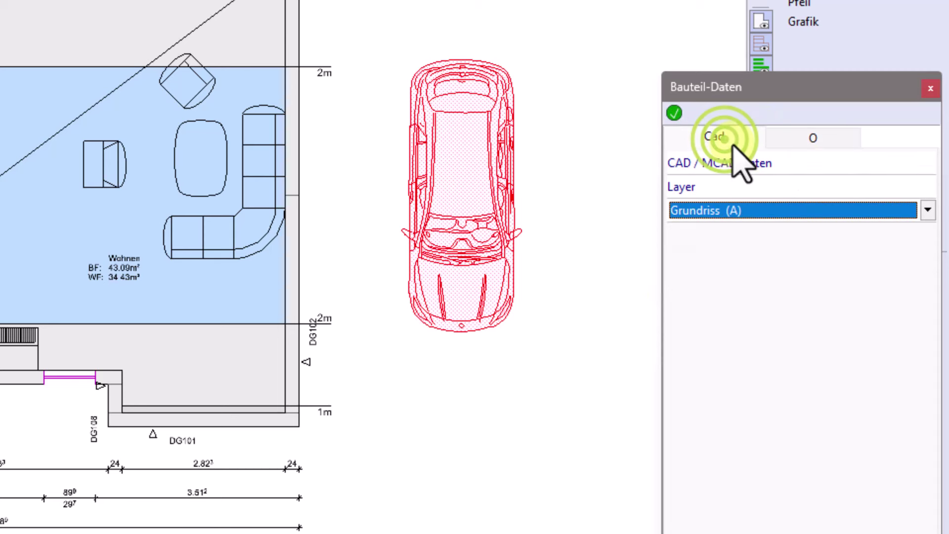
click(748, 210)
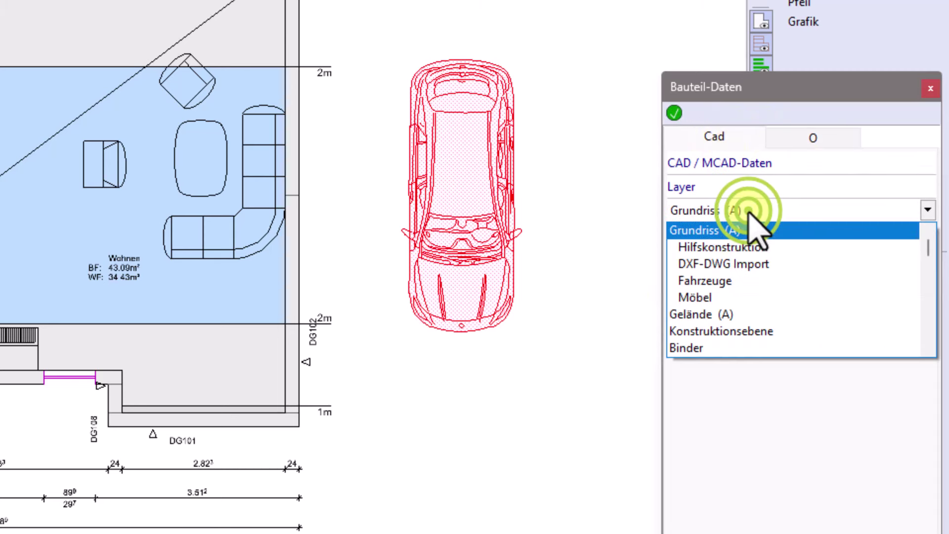
click(734, 280)
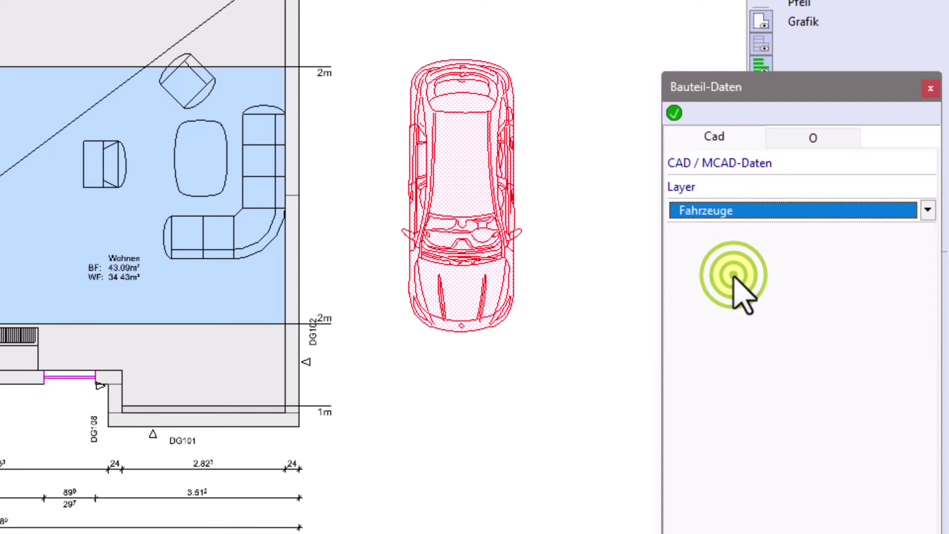
click(674, 115)
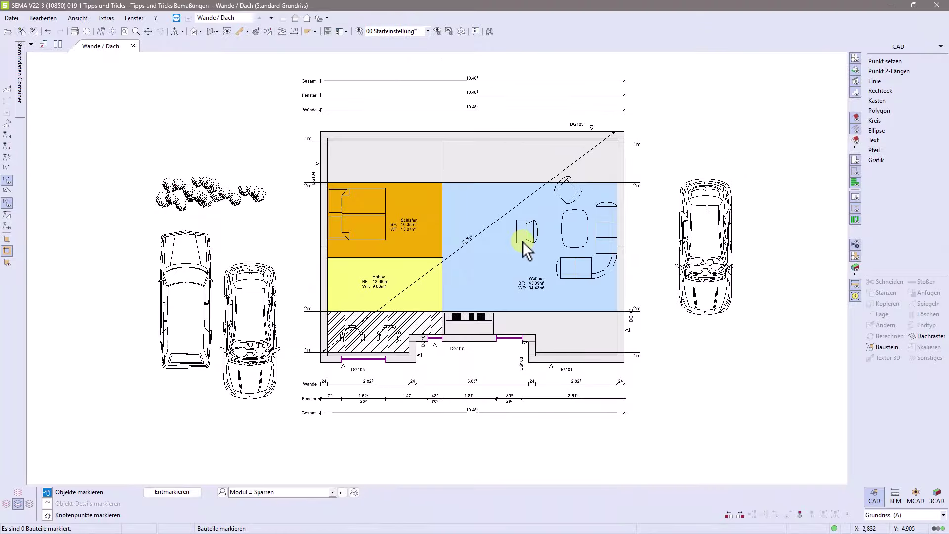
Step: Select the living-room sofa and armchair, bedroom beds, hatched-room chairs and object above DG107
key(Escape)
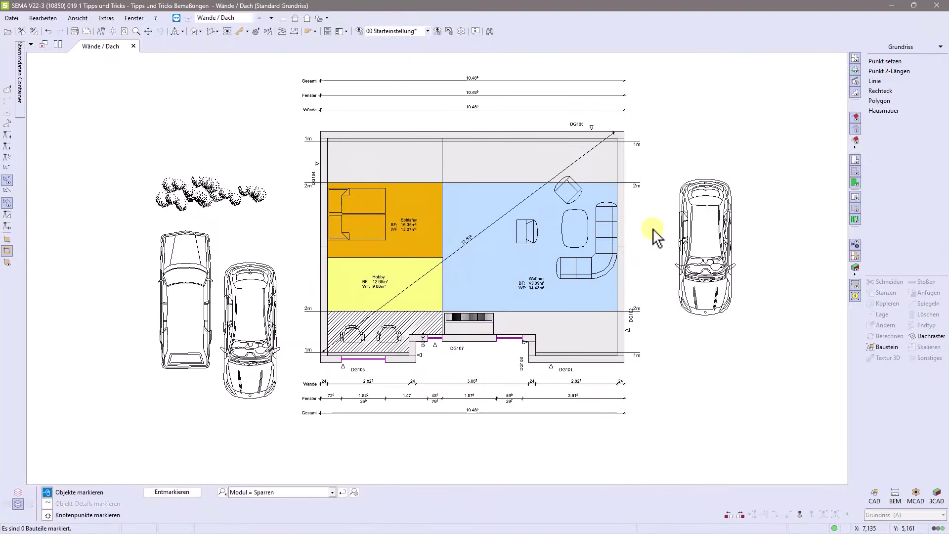
click(904, 48)
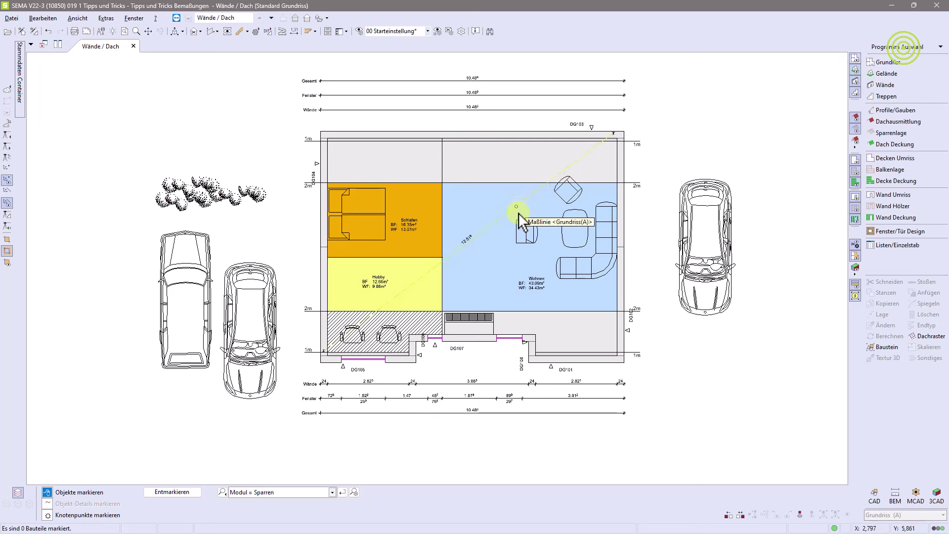
click(559, 226)
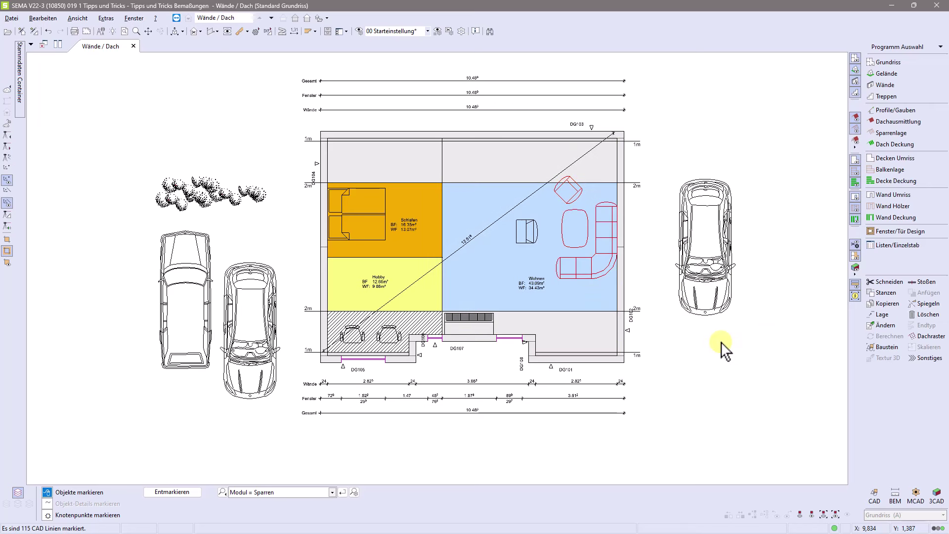
click(526, 230)
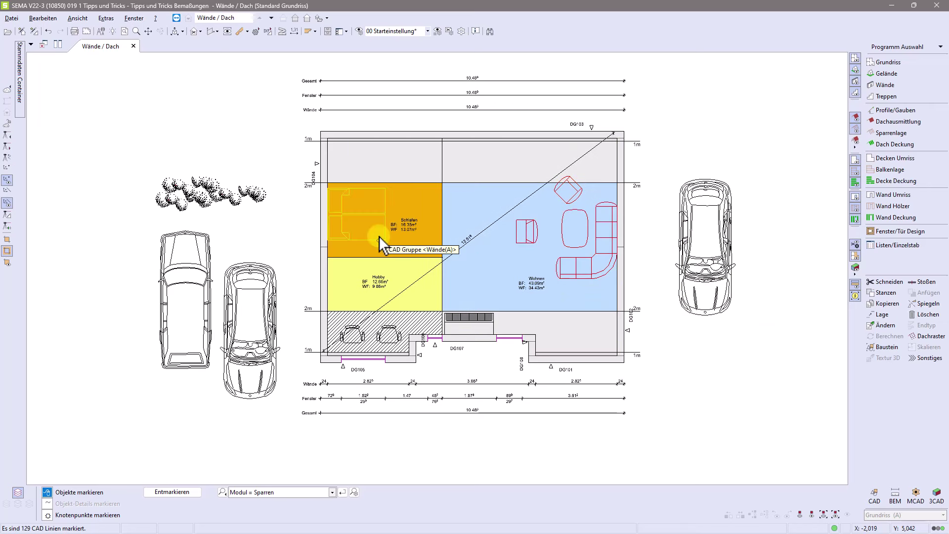
click(379, 235)
click(390, 339)
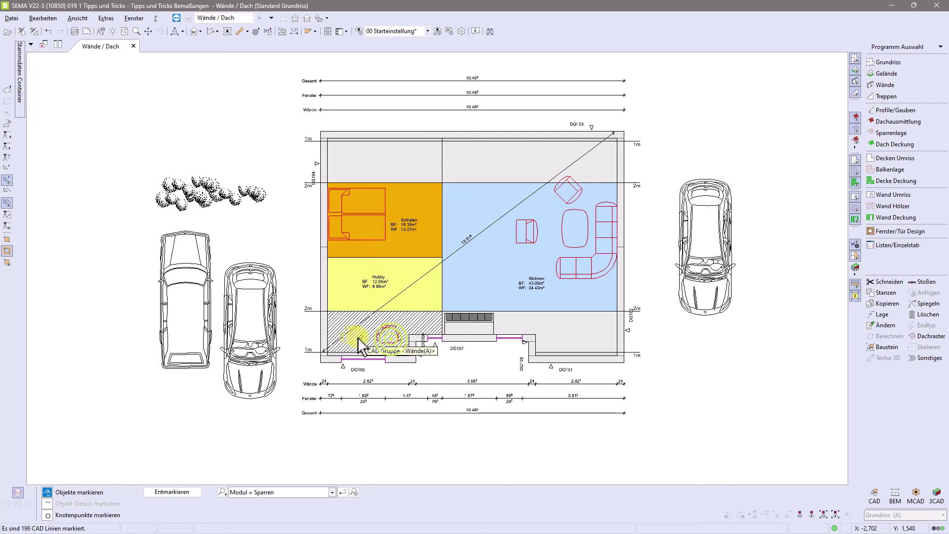
click(355, 337)
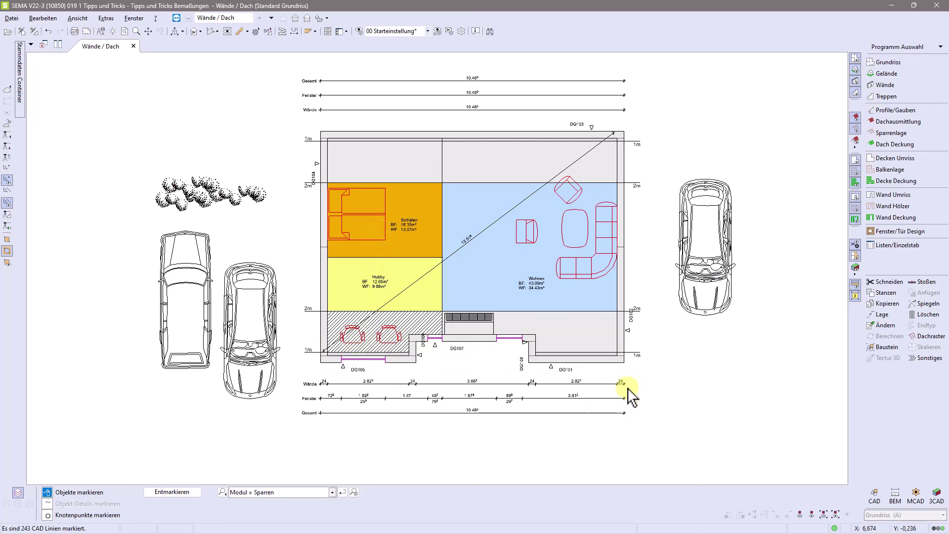
click(474, 322)
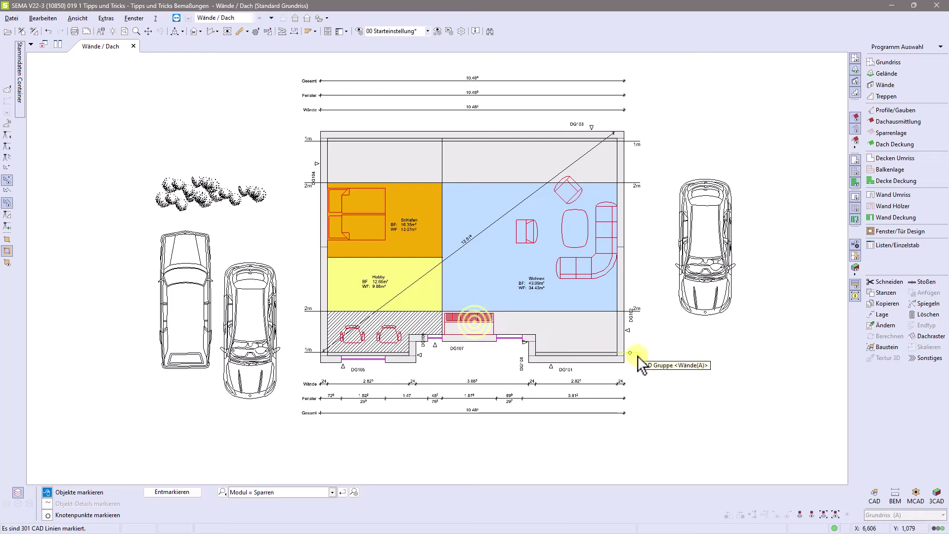
Step: Assign all selected furniture to the Möbel layer via Bauteile gemeinsam ändern
click(893, 324)
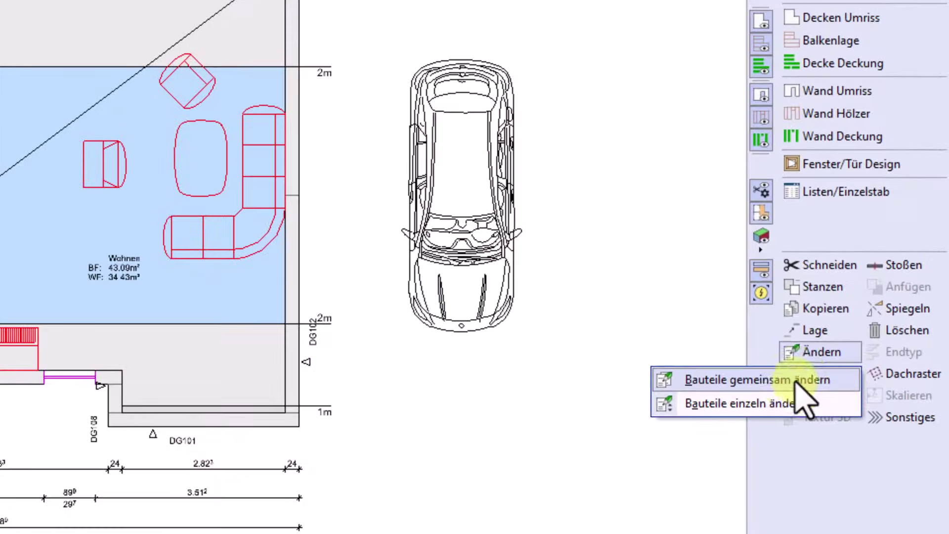
click(796, 381)
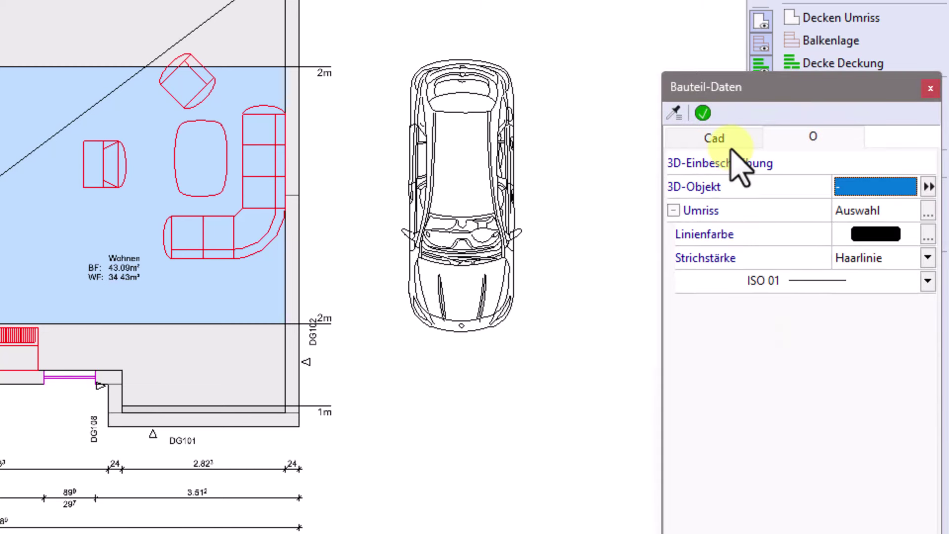
click(724, 144)
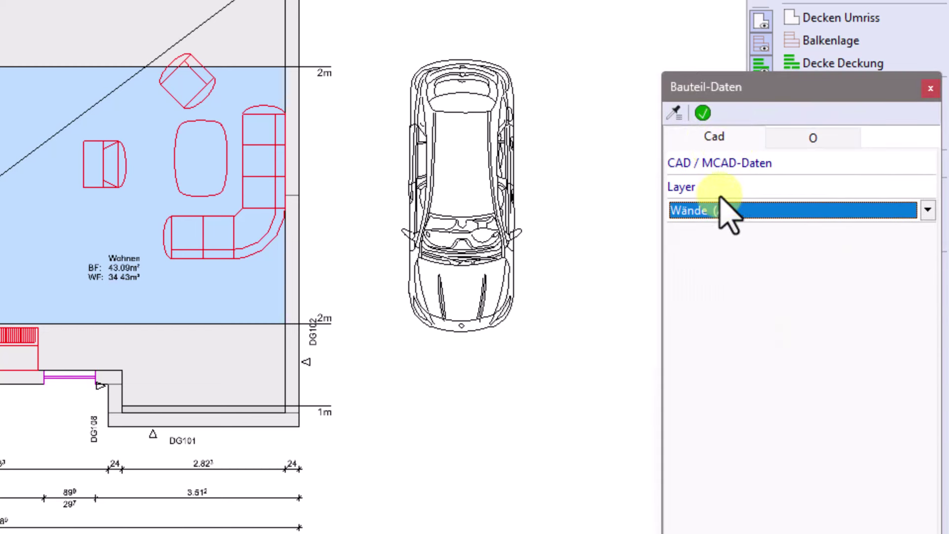
click(724, 209)
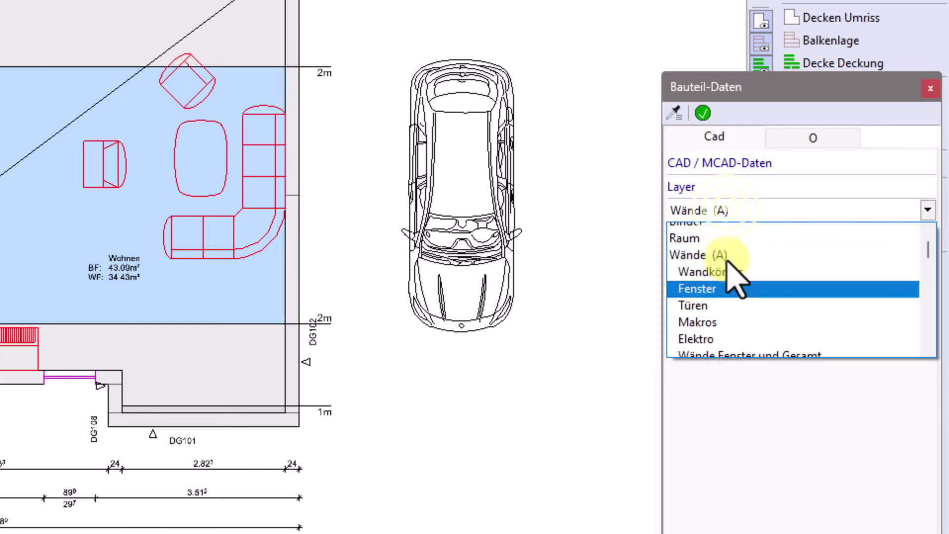
scroll(731, 271, up, 3)
click(701, 297)
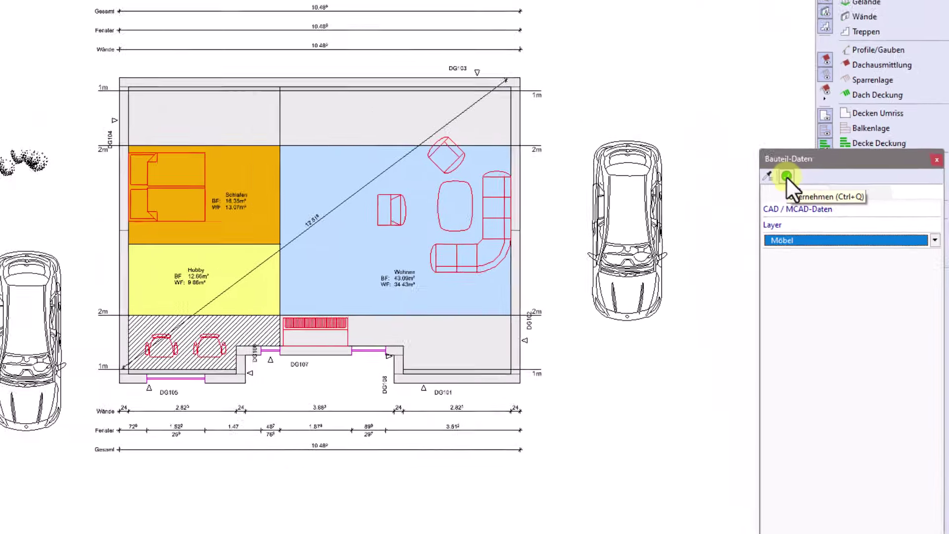
click(703, 113)
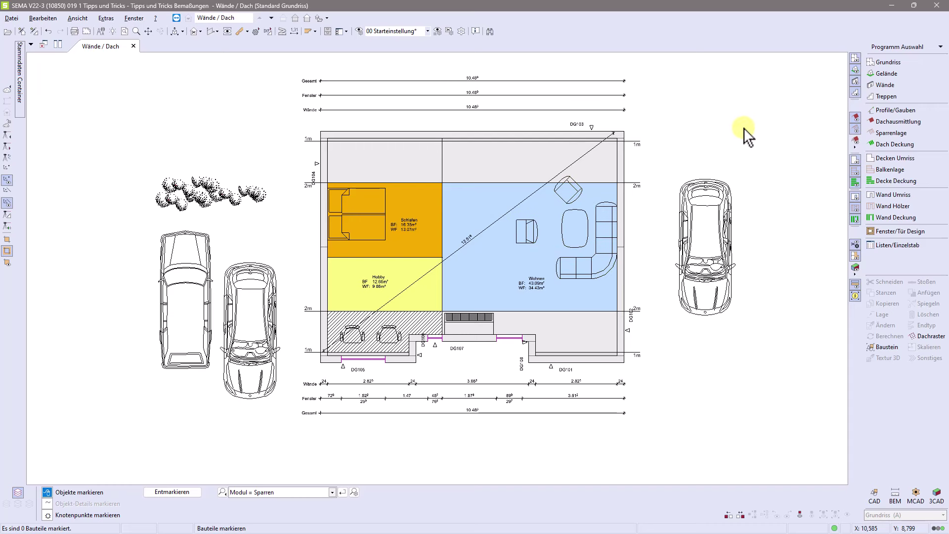
Step: Test the Möbel and Fahrzeuge toggles under Grundriss > Allgemein, leaving both on, then close
click(359, 31)
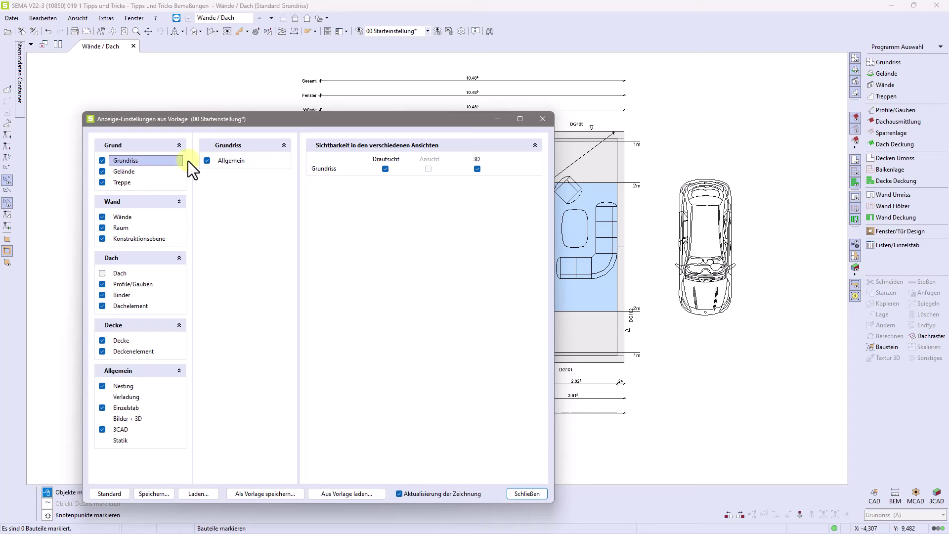
click(226, 161)
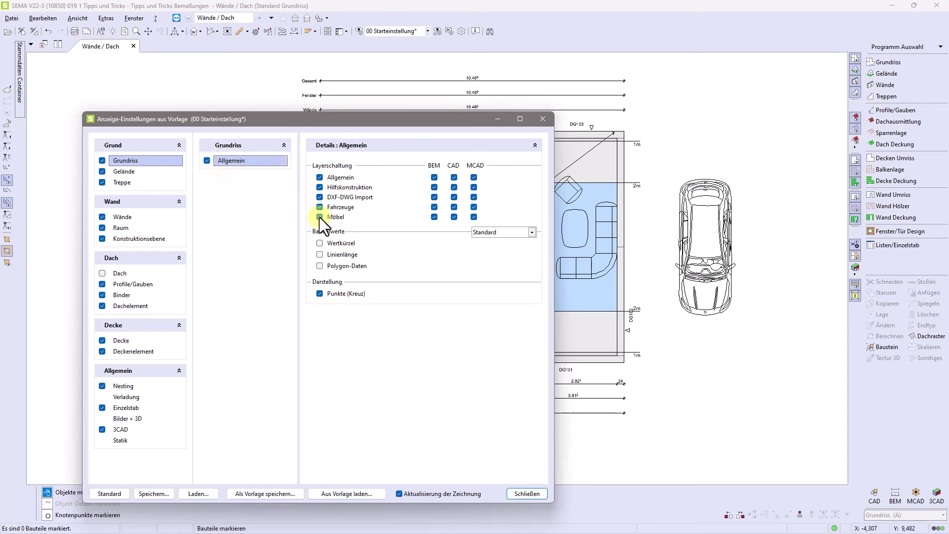
click(320, 218)
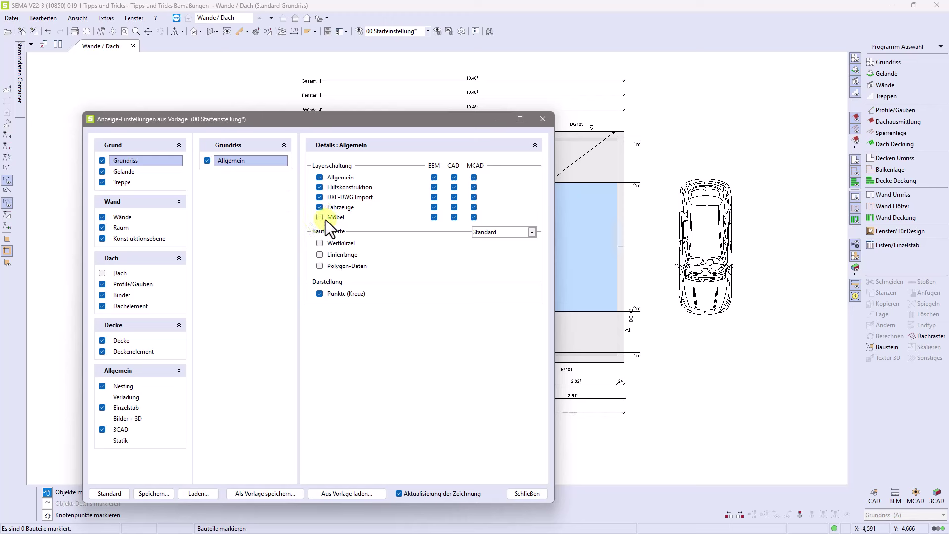
click(320, 217)
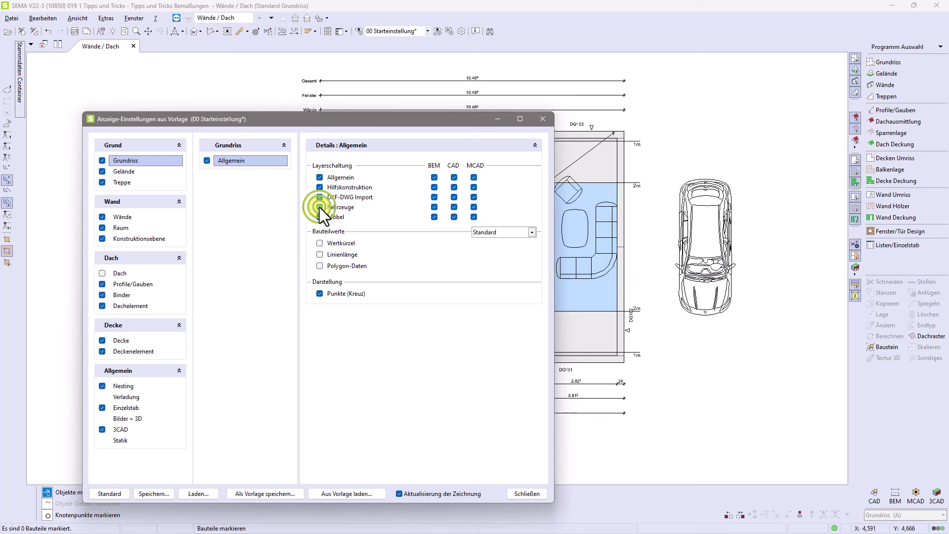
click(319, 206)
click(319, 207)
click(544, 119)
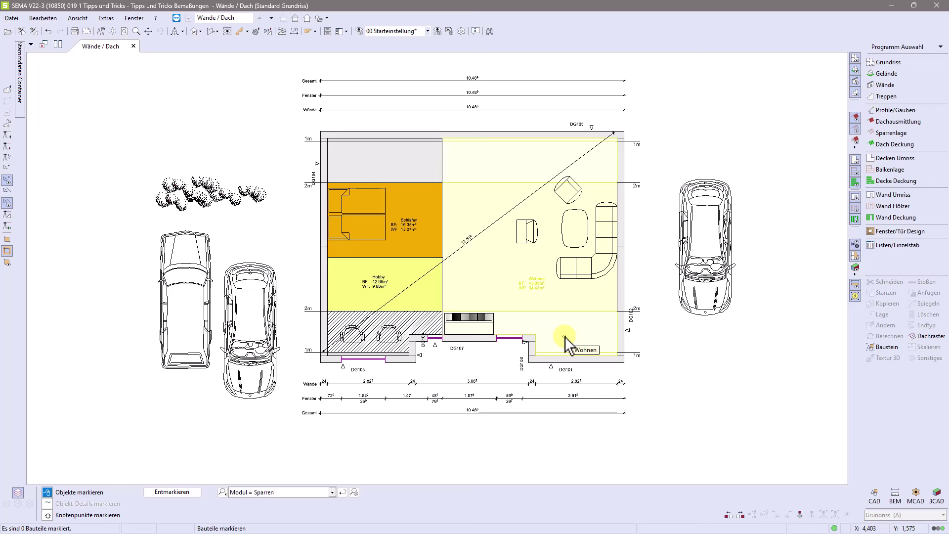
Step: Open the Raum display settings and try showing Bruttofläche and Wohnfläche in room labels
double_click(564, 337)
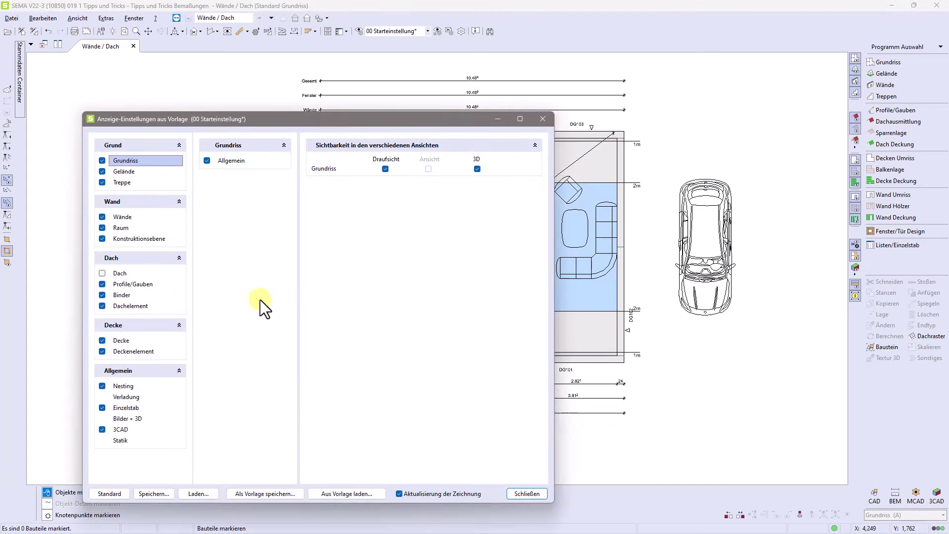
click(122, 227)
click(228, 161)
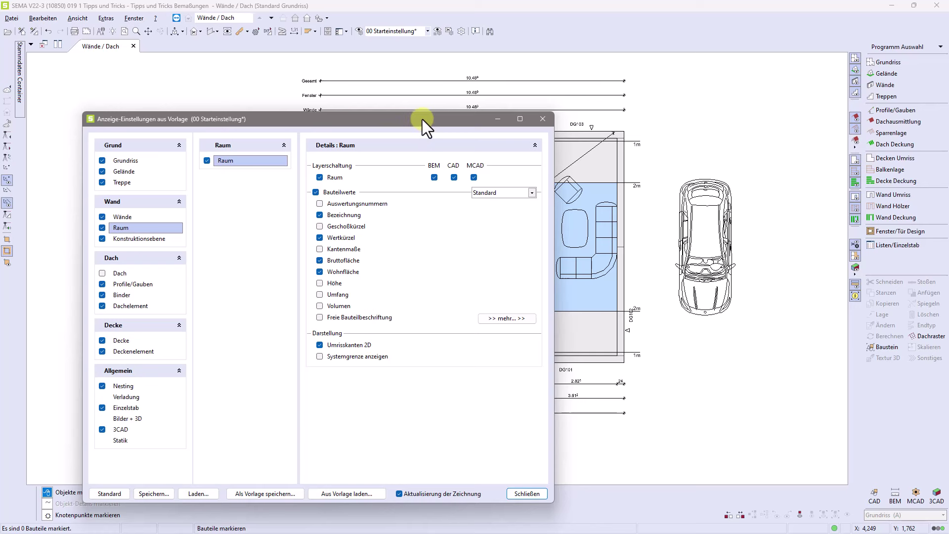
drag(422, 120, 215, 181)
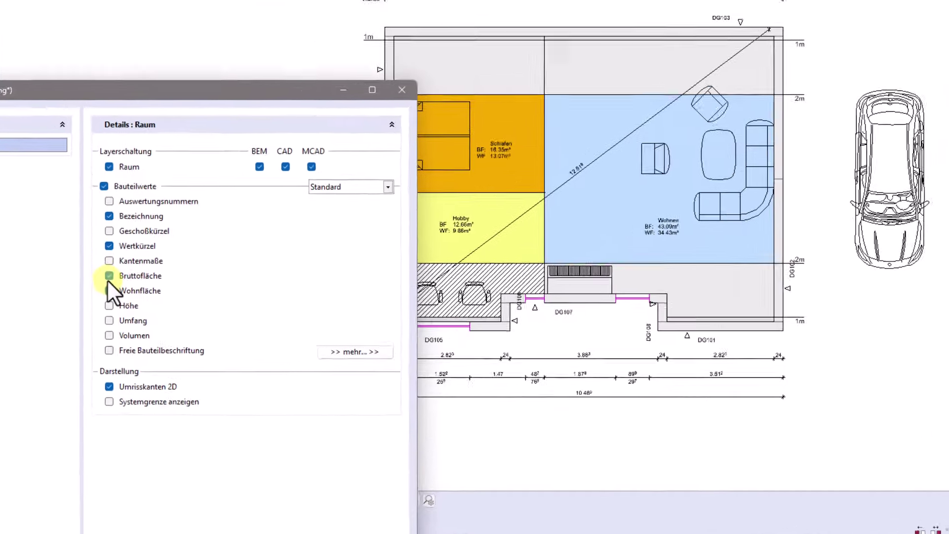
click(109, 276)
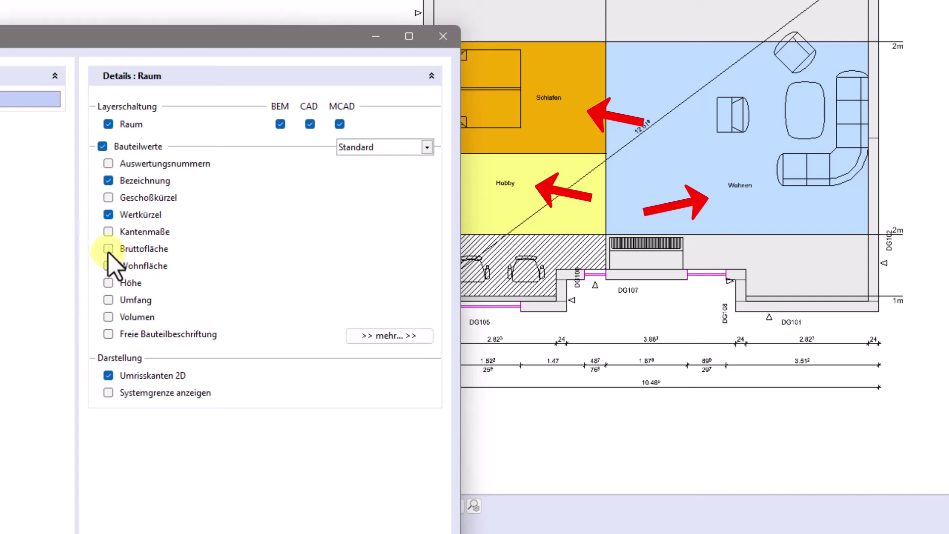
click(108, 249)
click(108, 265)
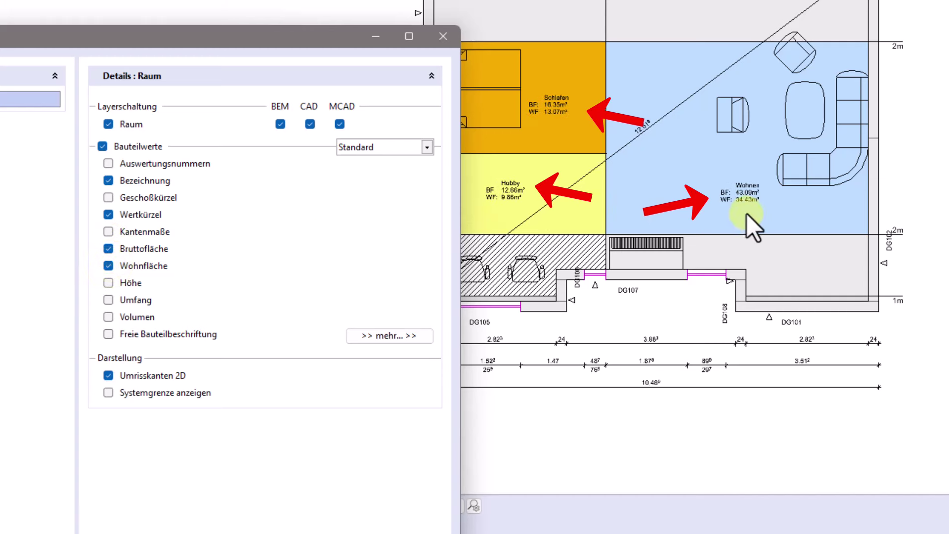
Step: Uncheck the area values and test Kantenmaße and Geschoßkürzel, keeping only Bezeichnung and Wertkürzel
scroll(746, 215, up, 1)
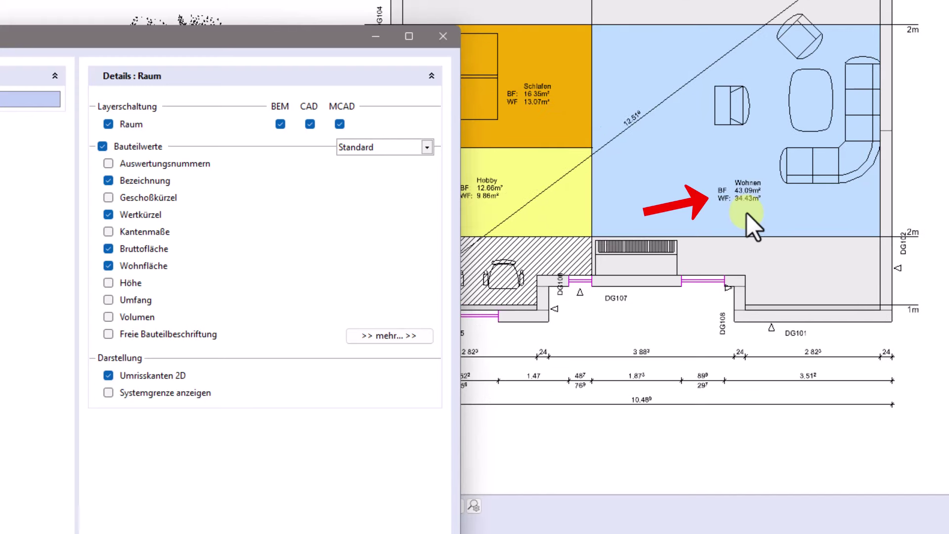
scroll(746, 212, up, 1)
scroll(746, 212, up, 1)
scroll(743, 212, up, 1)
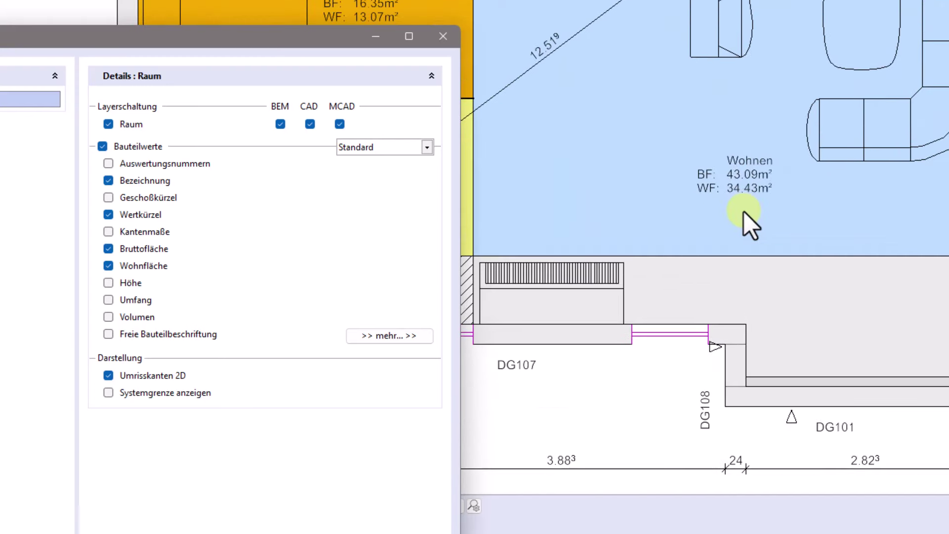
scroll(744, 212, up, 1)
scroll(743, 209, up, 1)
scroll(743, 209, up, 1)
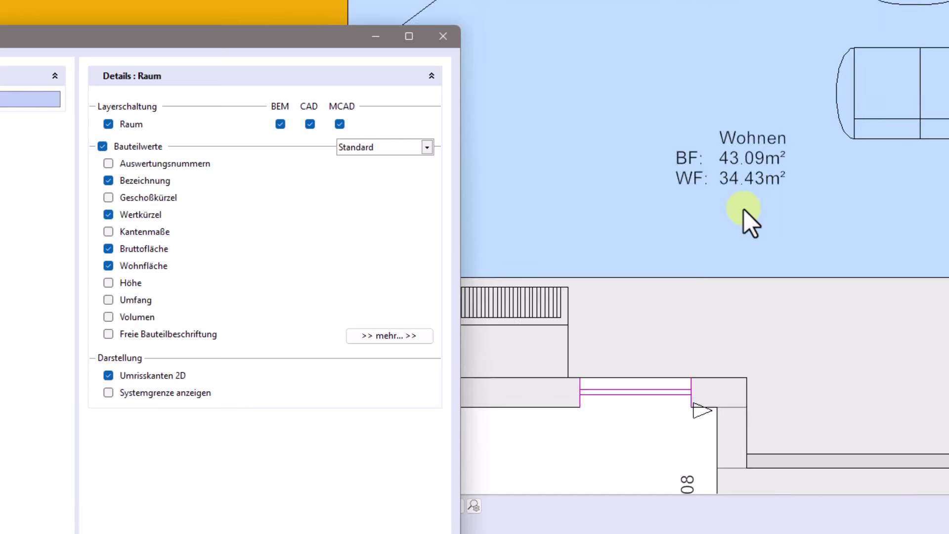
scroll(743, 209, up, 1)
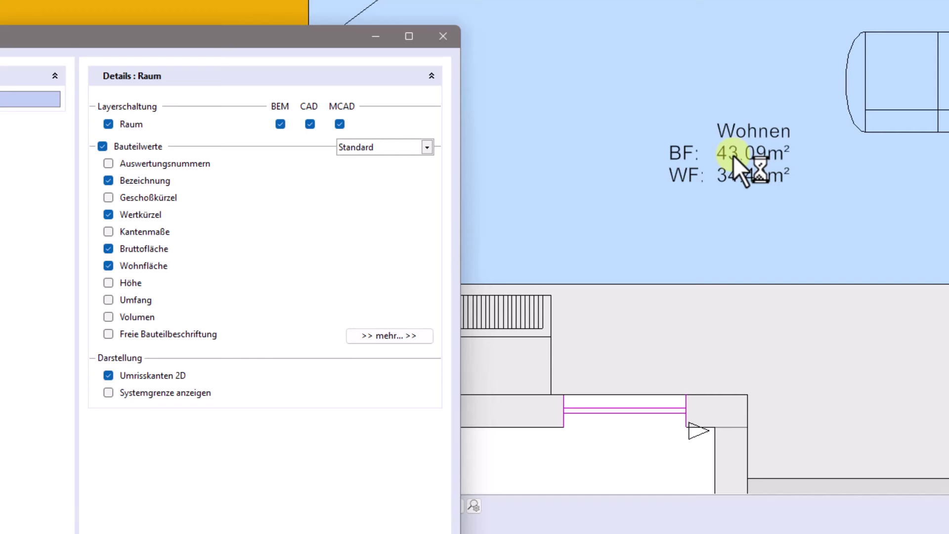
scroll(734, 155, down, 1)
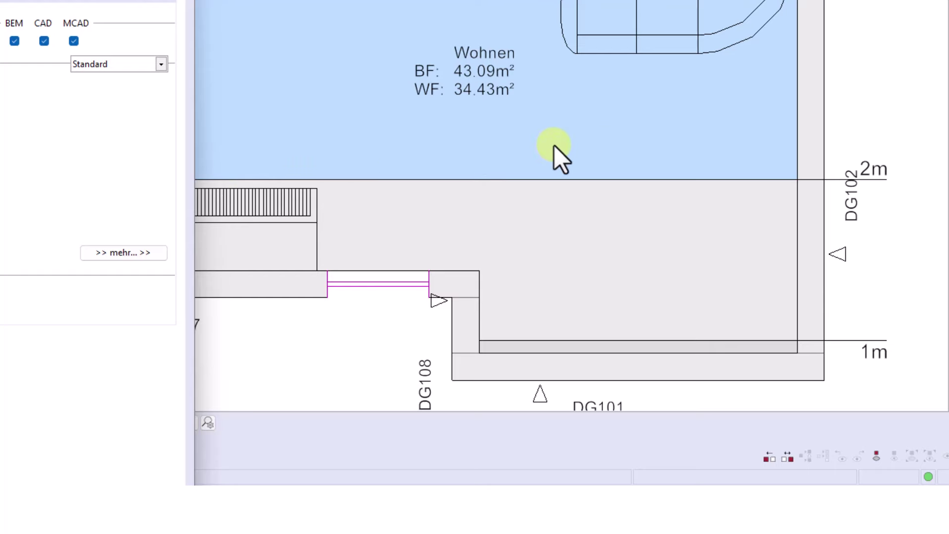
scroll(608, 149, down, 2)
scroll(612, 160, down, 1)
scroll(612, 166, down, 1)
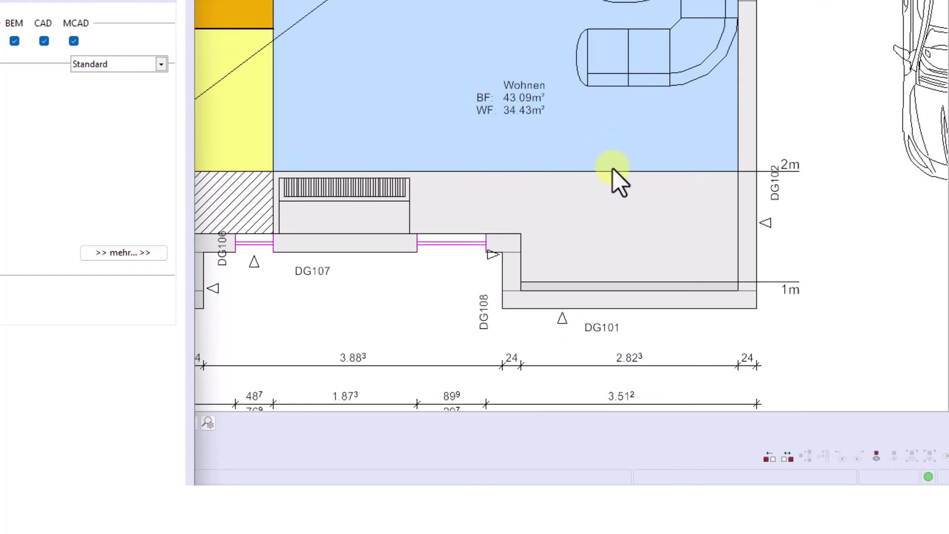
scroll(613, 170, down, 1)
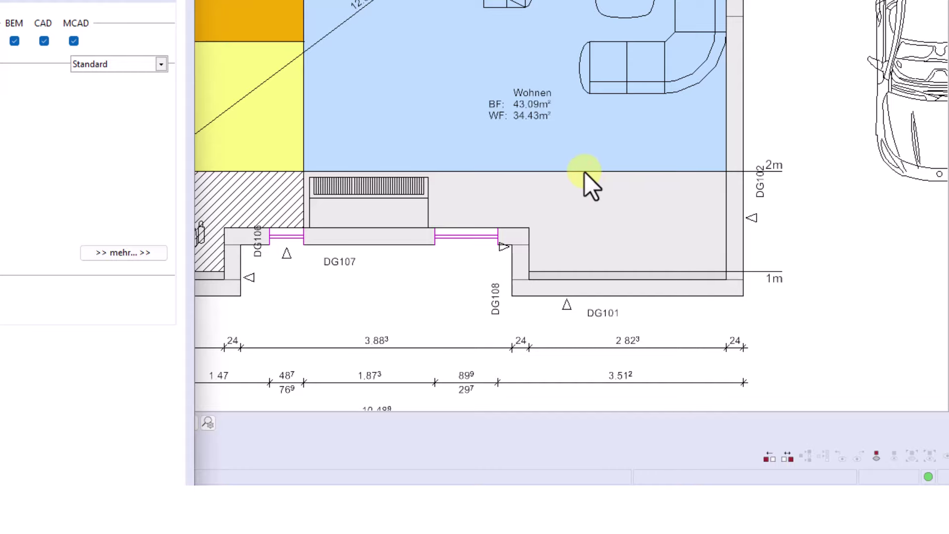
scroll(585, 173, down, 1)
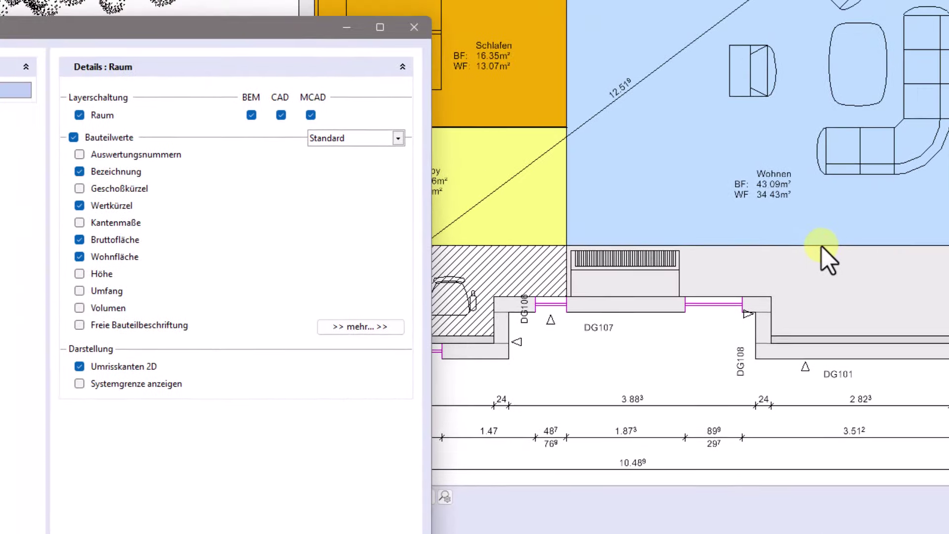
click(108, 265)
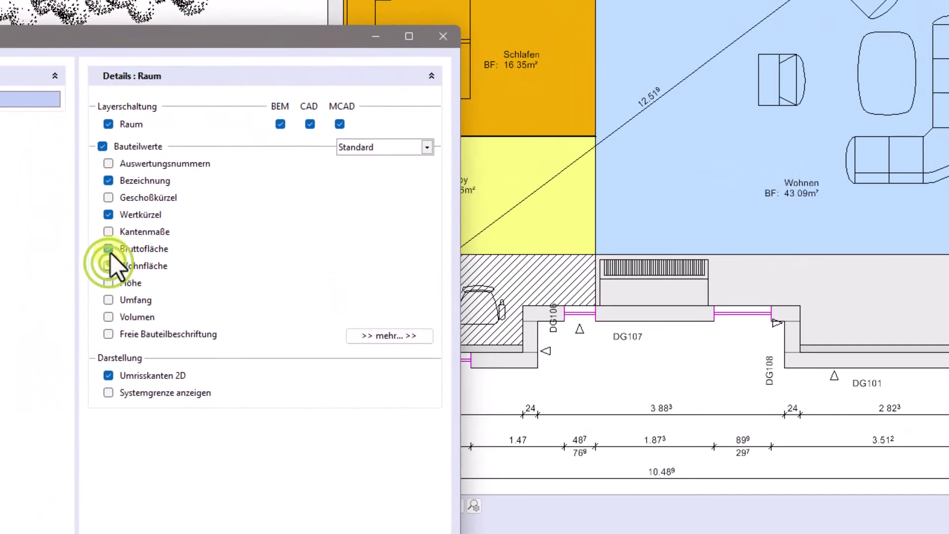
click(109, 248)
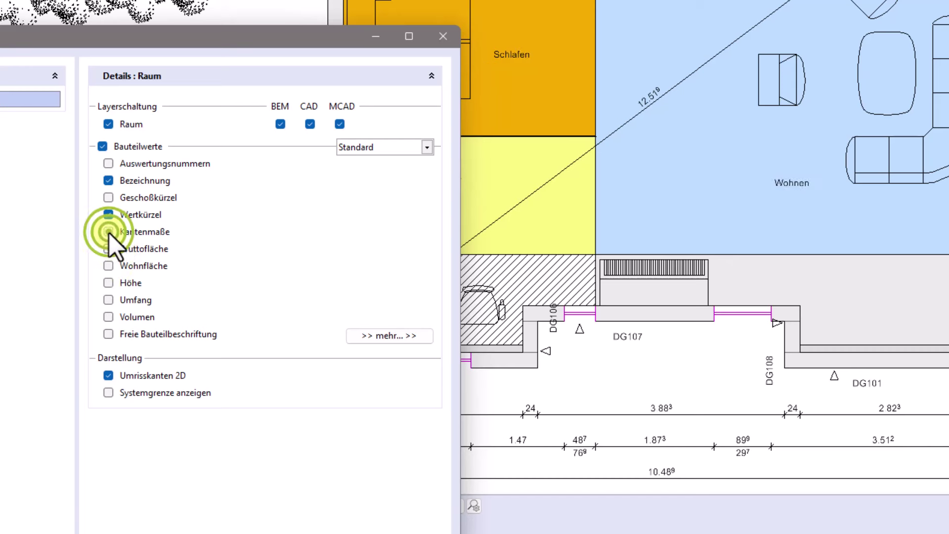
click(108, 232)
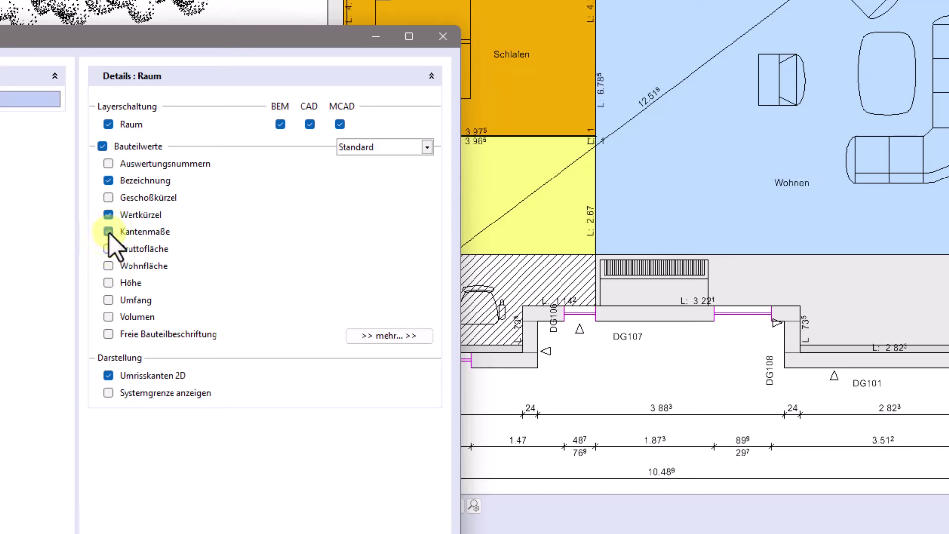
click(109, 231)
click(108, 198)
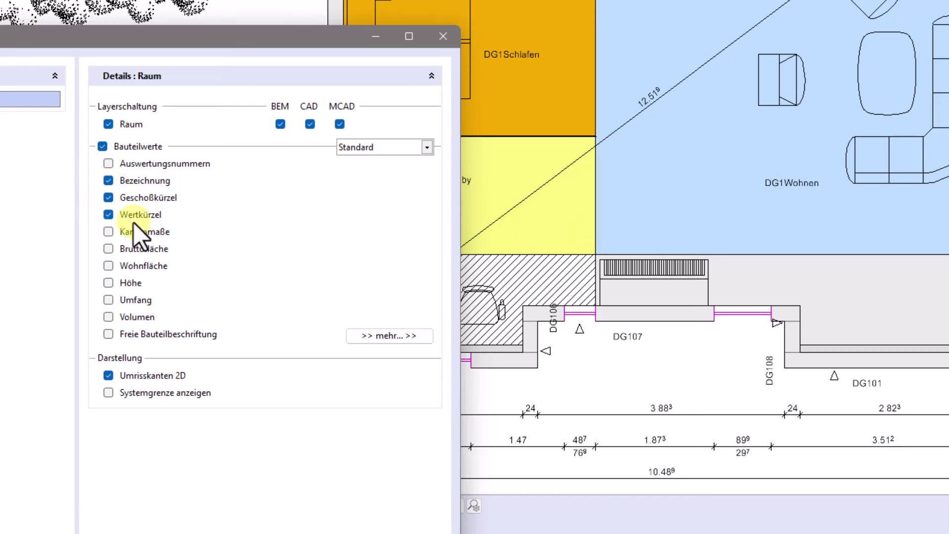
click(108, 198)
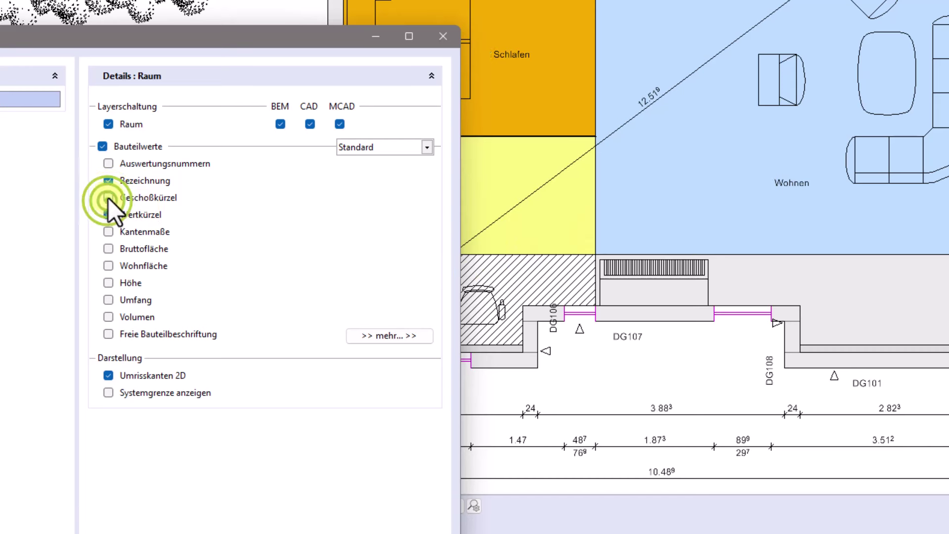
click(108, 185)
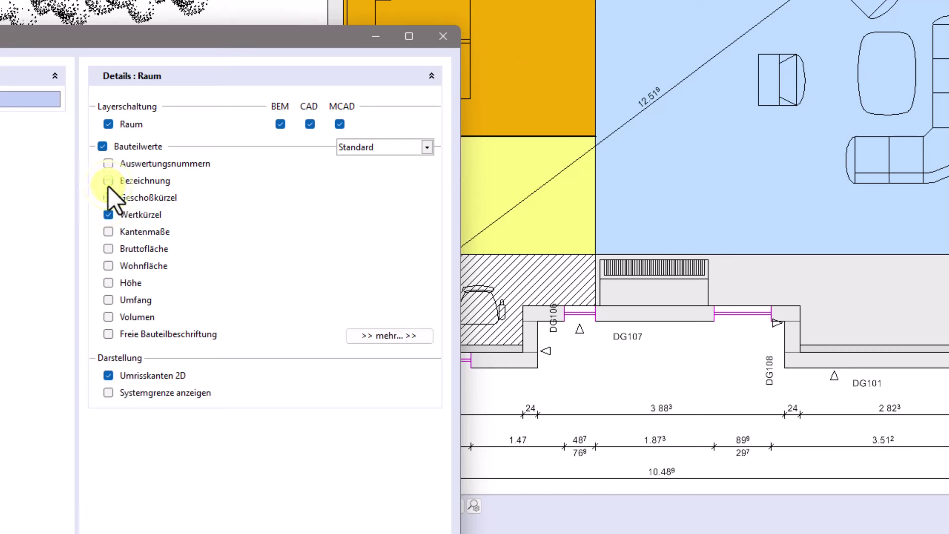
click(110, 181)
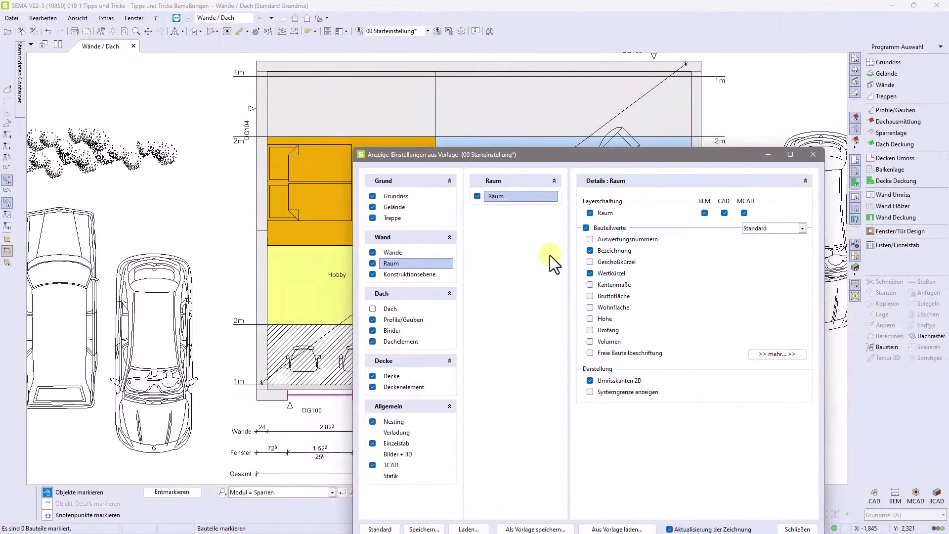
Step: Add gross and living floor areas to the room labels, then close the display settings
click(372, 263)
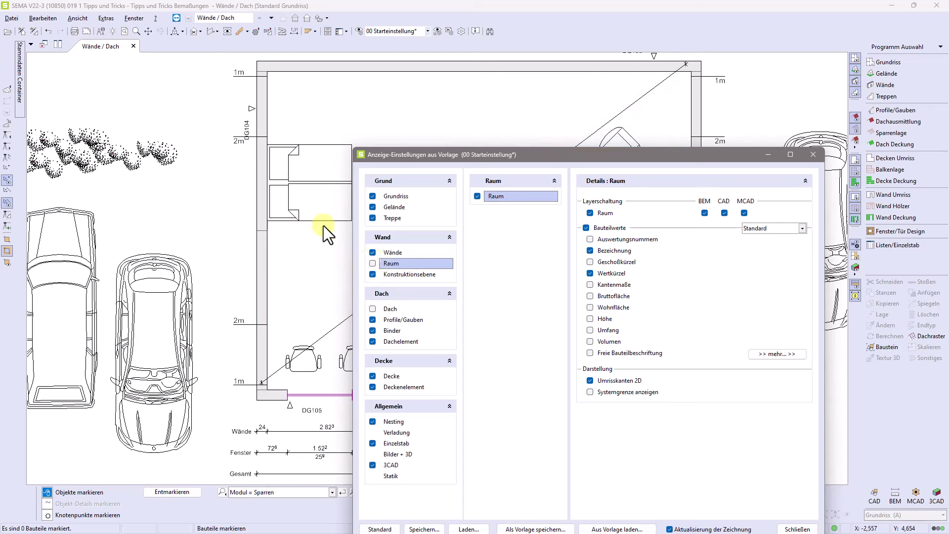
click(373, 263)
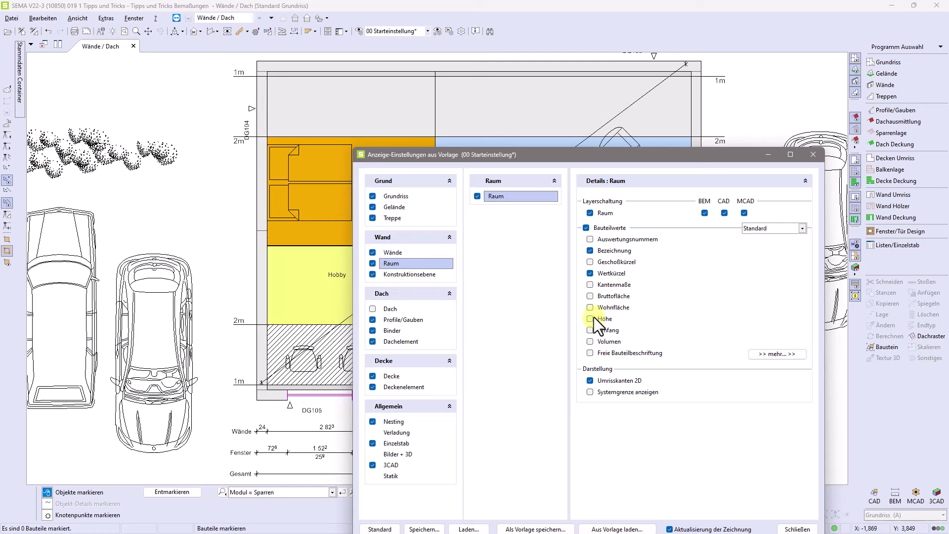
click(590, 296)
click(477, 196)
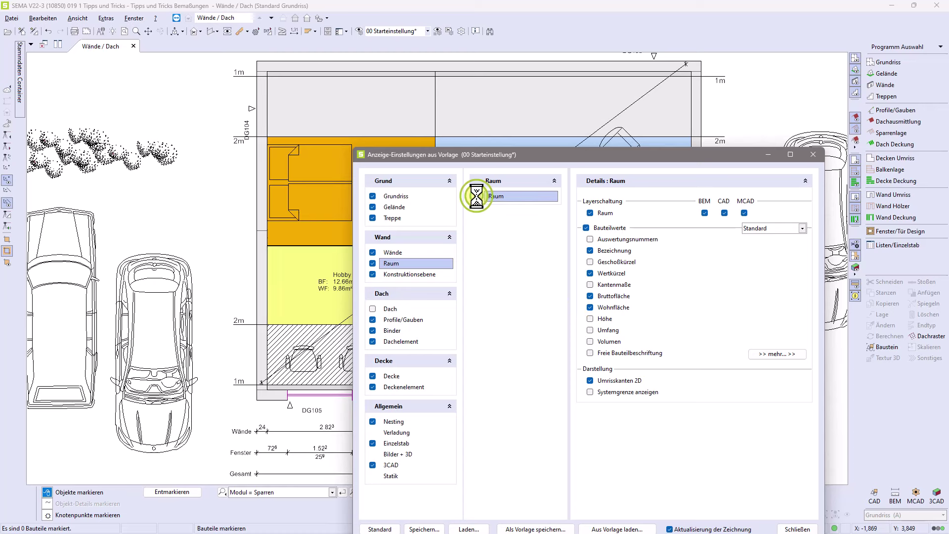
click(477, 197)
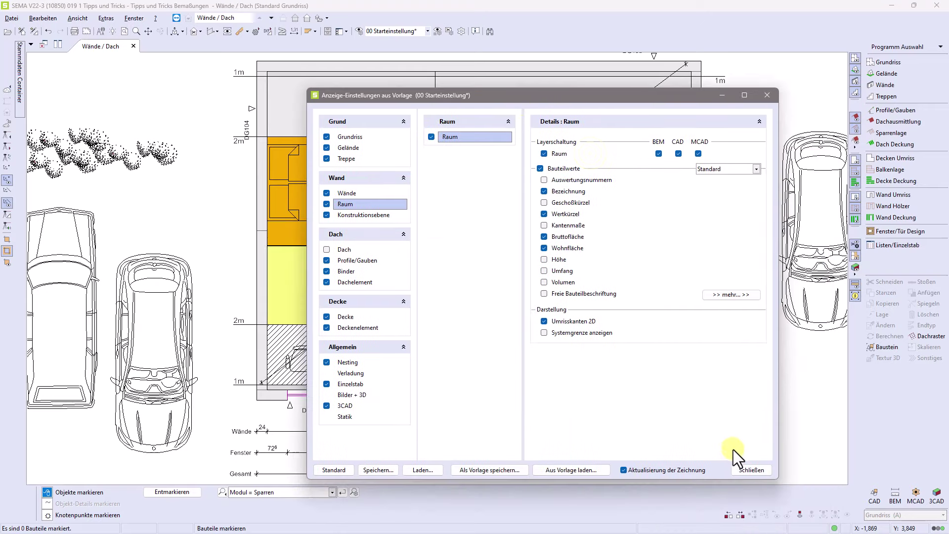
click(751, 470)
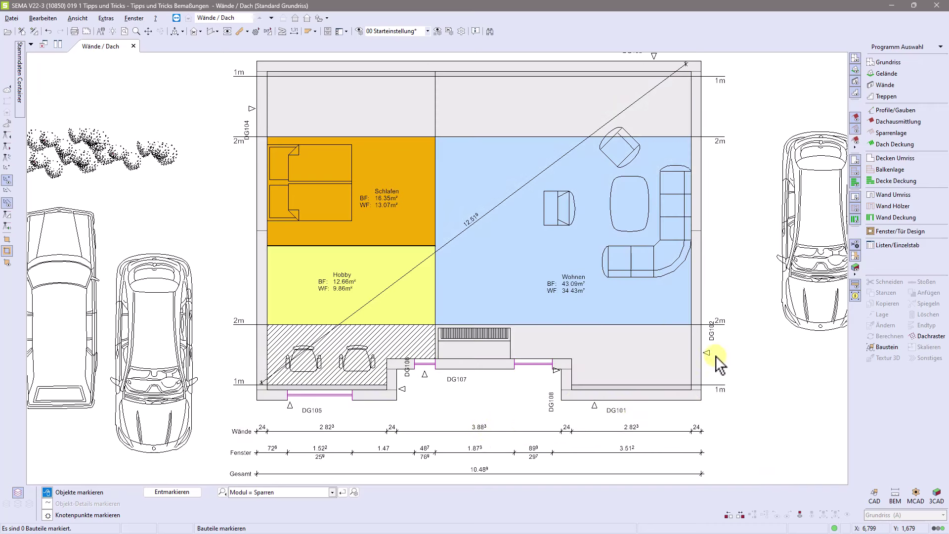
click(648, 317)
click(884, 325)
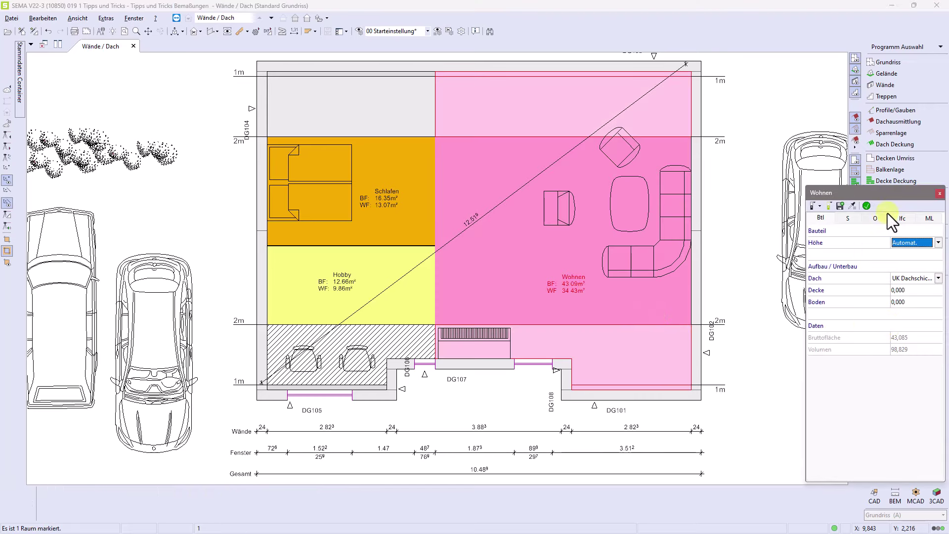
drag(891, 191, 648, 194)
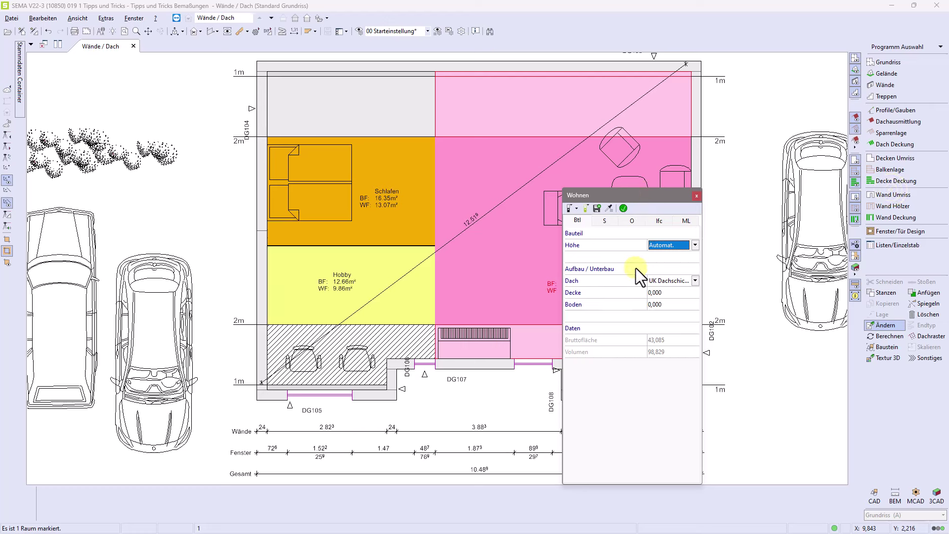
click(605, 222)
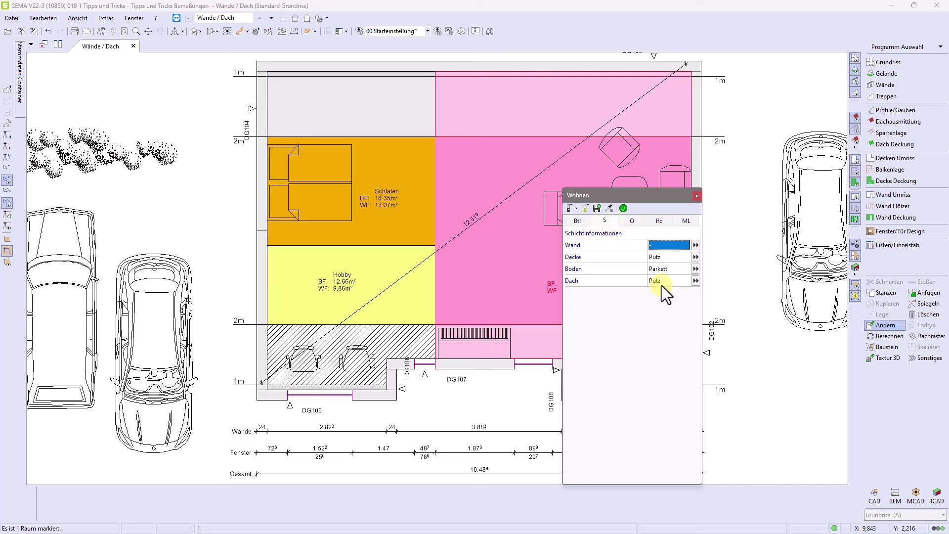
click(631, 221)
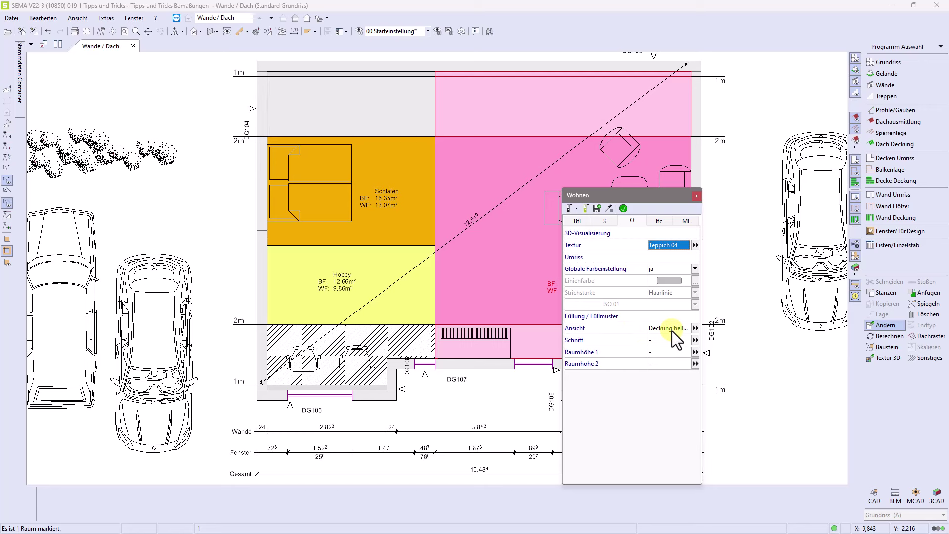
mouse_move(668, 328)
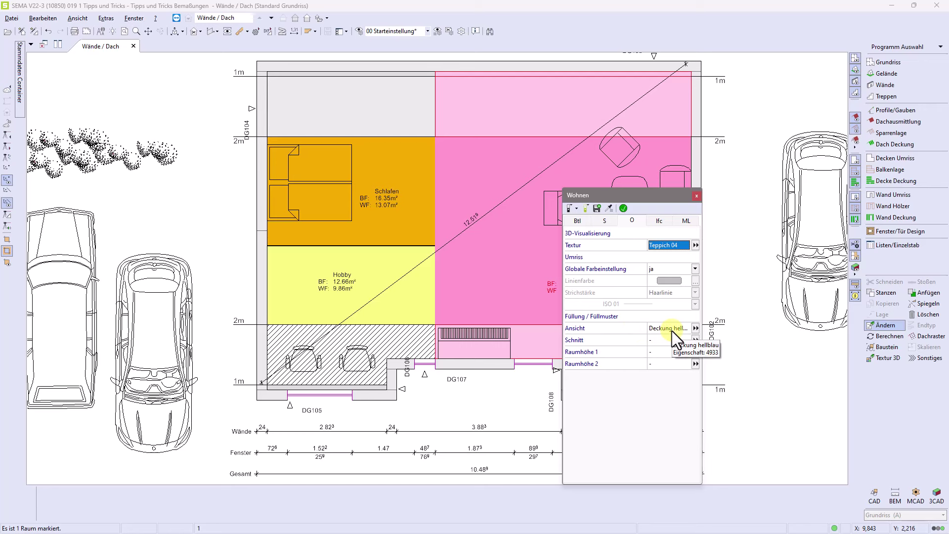
click(624, 208)
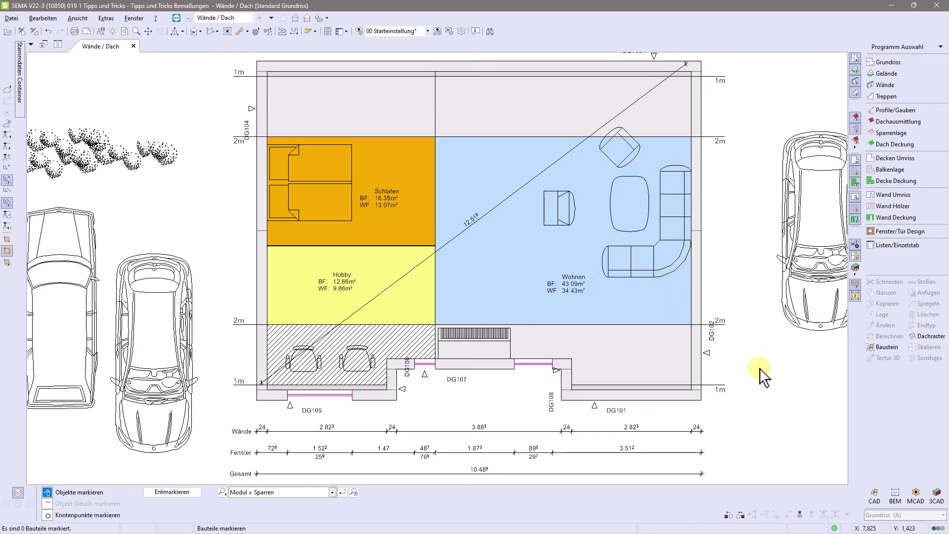
Step: Zoom out on the Wände / Dach plan until the top dimension chains are visible
scroll(749, 368, down, 1)
scroll(748, 369, down, 1)
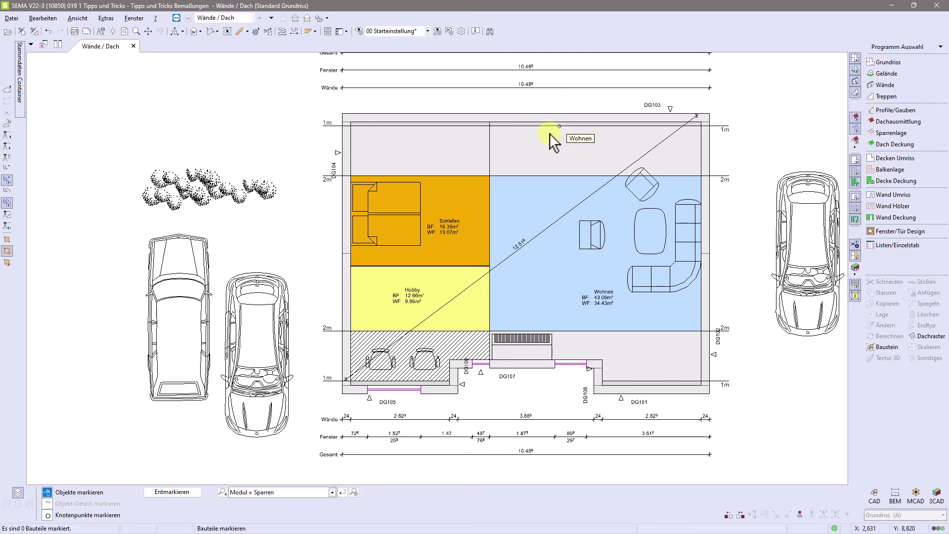
scroll(517, 193, down, 2)
click(570, 75)
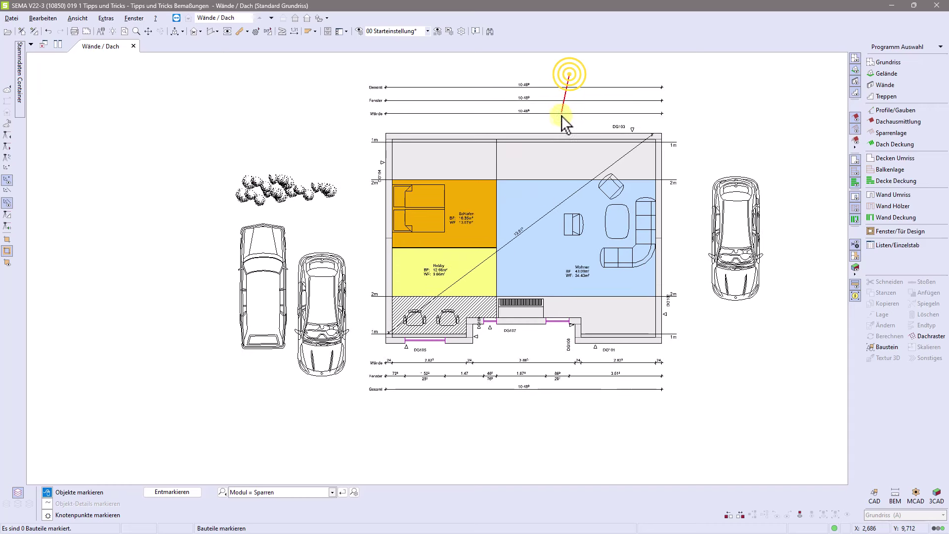
click(652, 144)
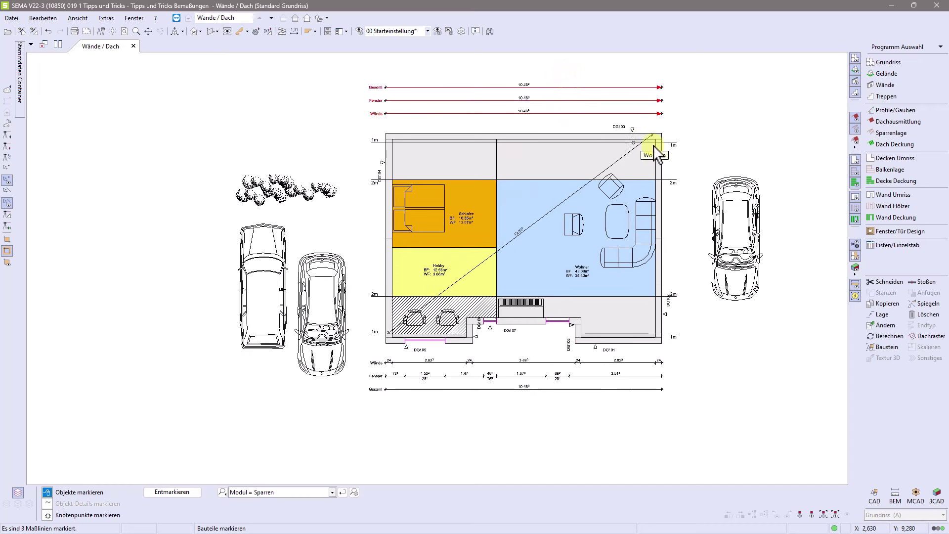
click(887, 325)
click(832, 339)
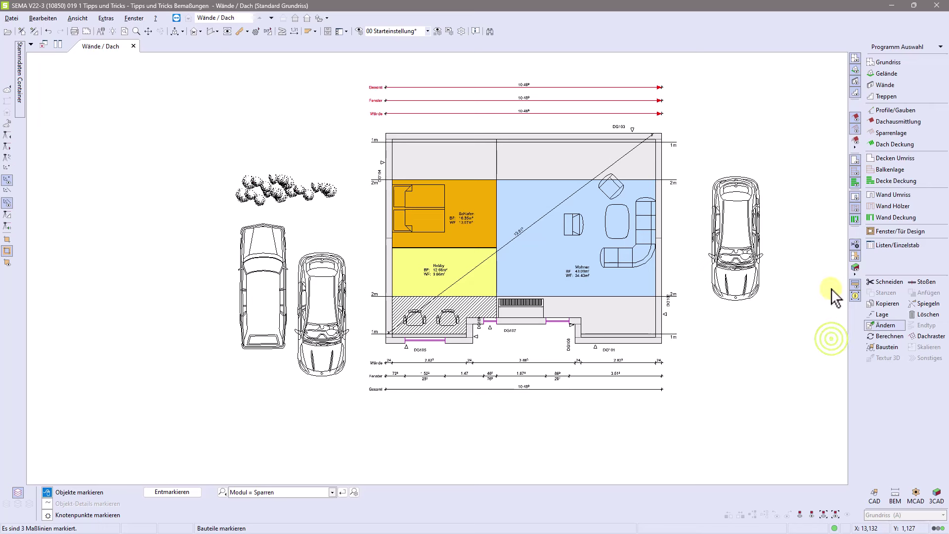
click(821, 213)
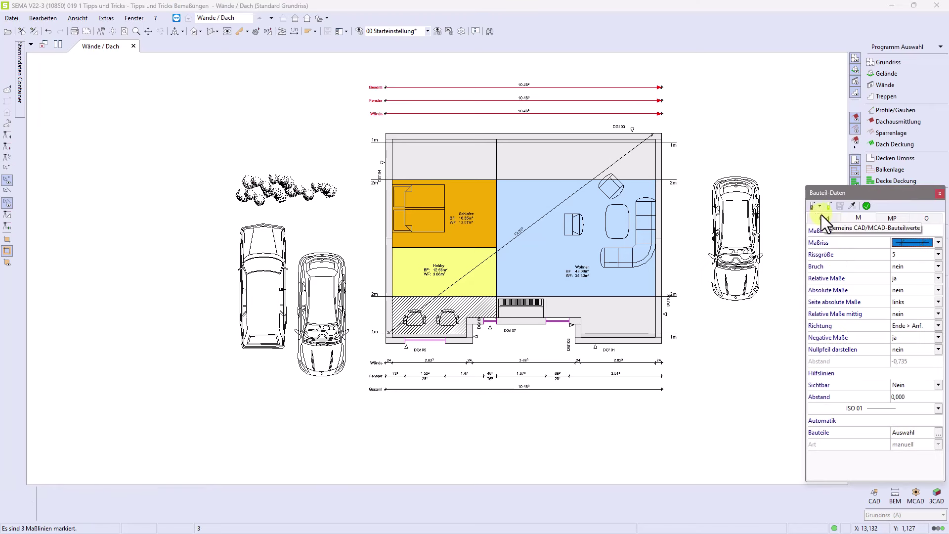
click(850, 239)
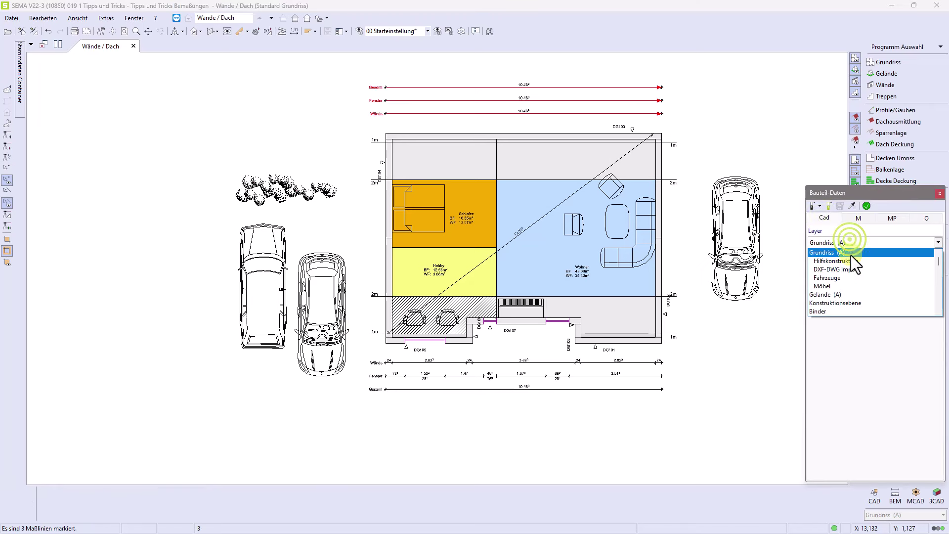
click(841, 285)
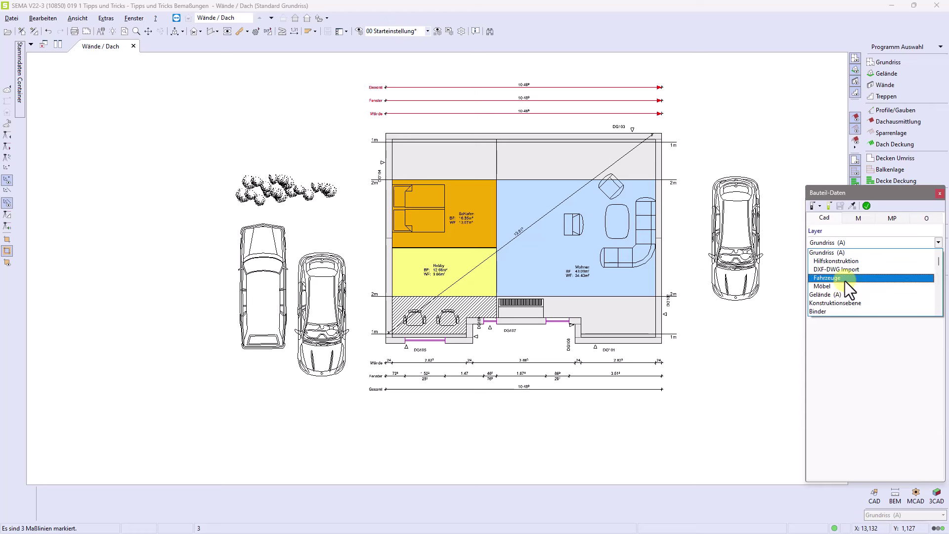
click(868, 242)
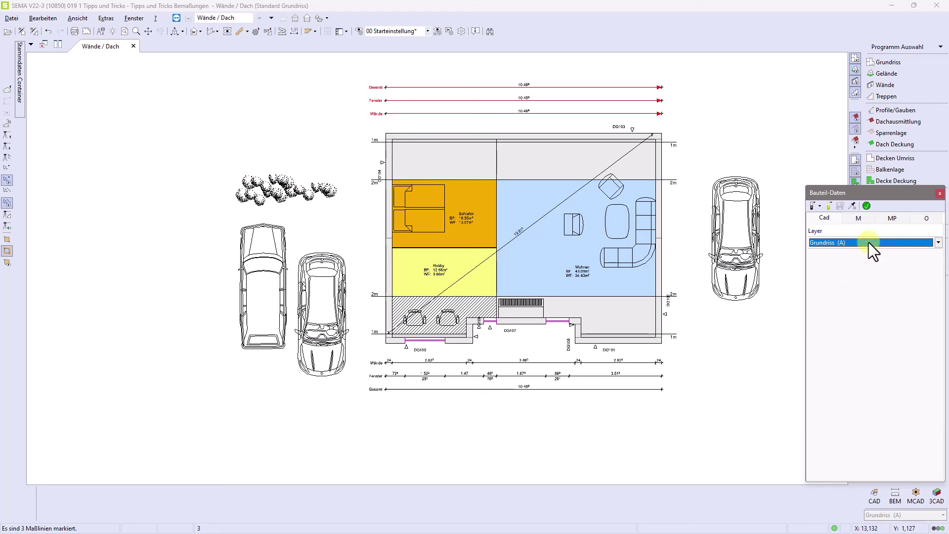
click(939, 193)
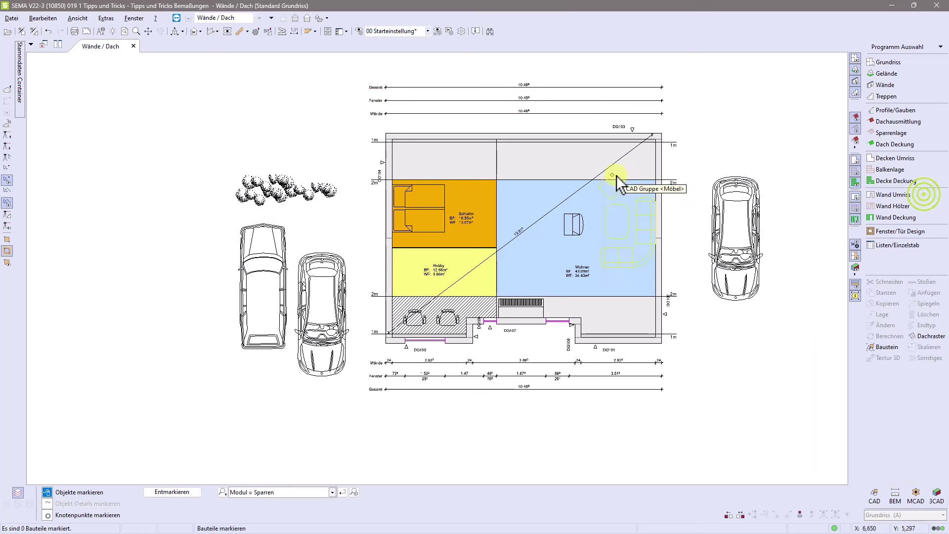
Step: Name free Grundriss CAD layers 3 and 4 'Sanitär' and 'Elektro' in the Sonstiges presets
click(462, 35)
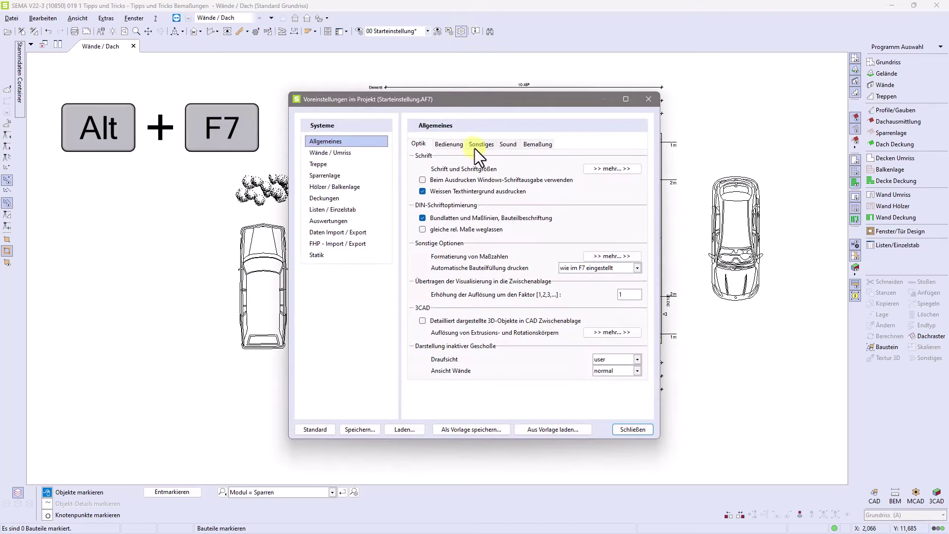
click(490, 144)
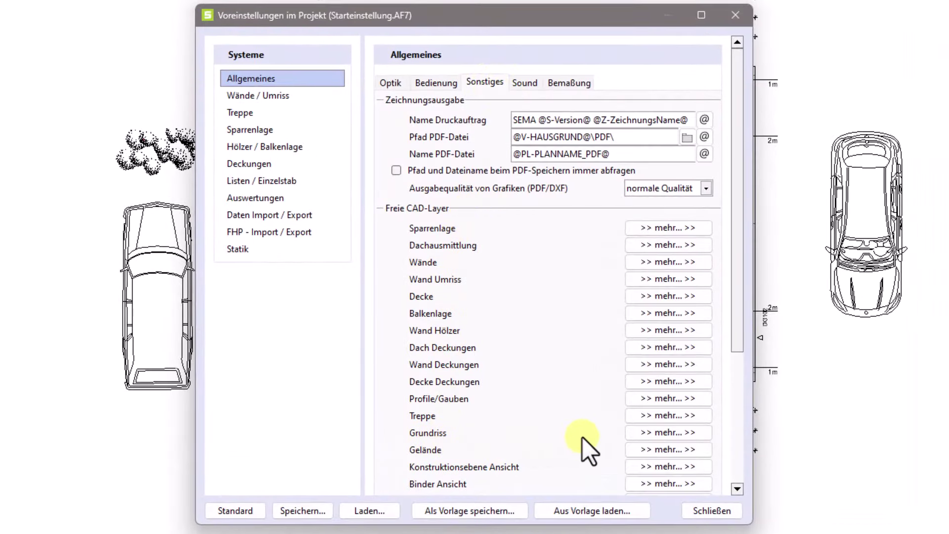
click(659, 433)
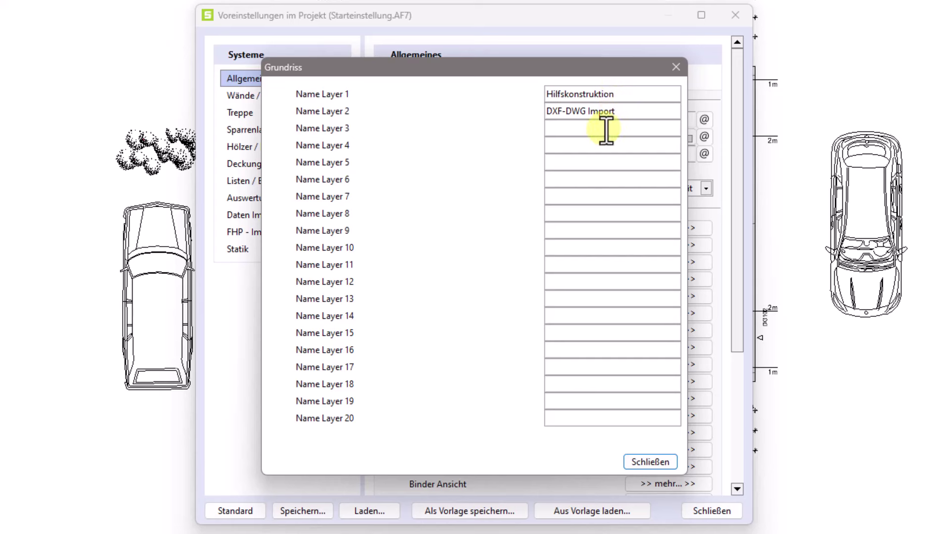
click(606, 128)
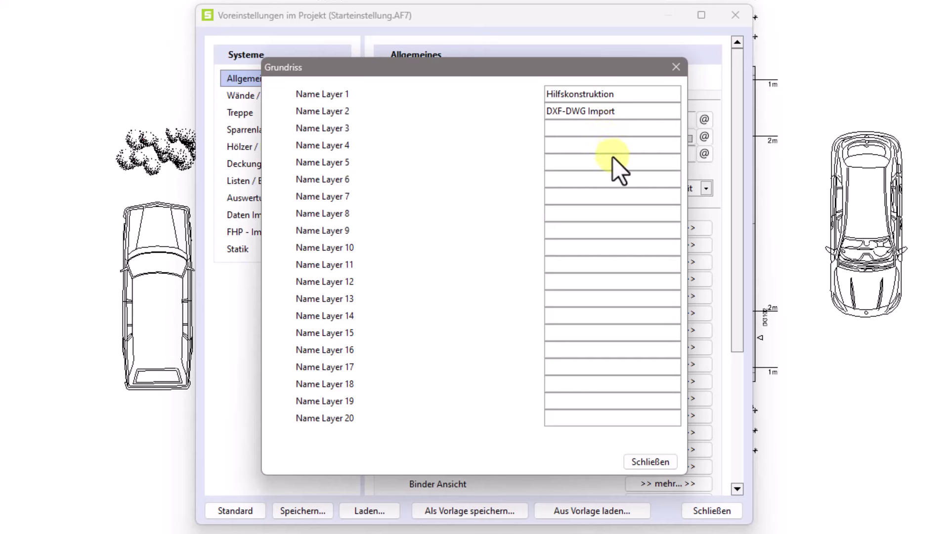
text(Sani)
text(tär)
click(615, 143)
text(E)
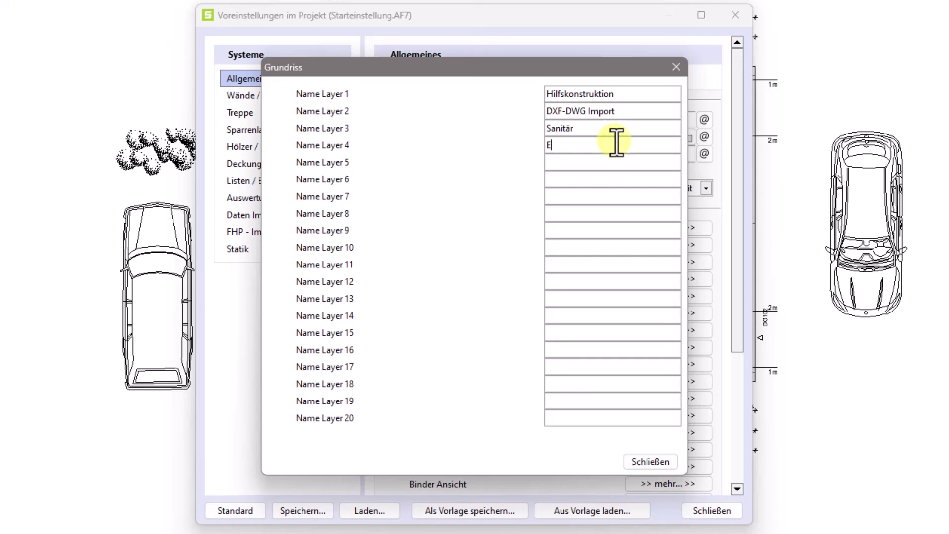
text(lektro)
click(650, 462)
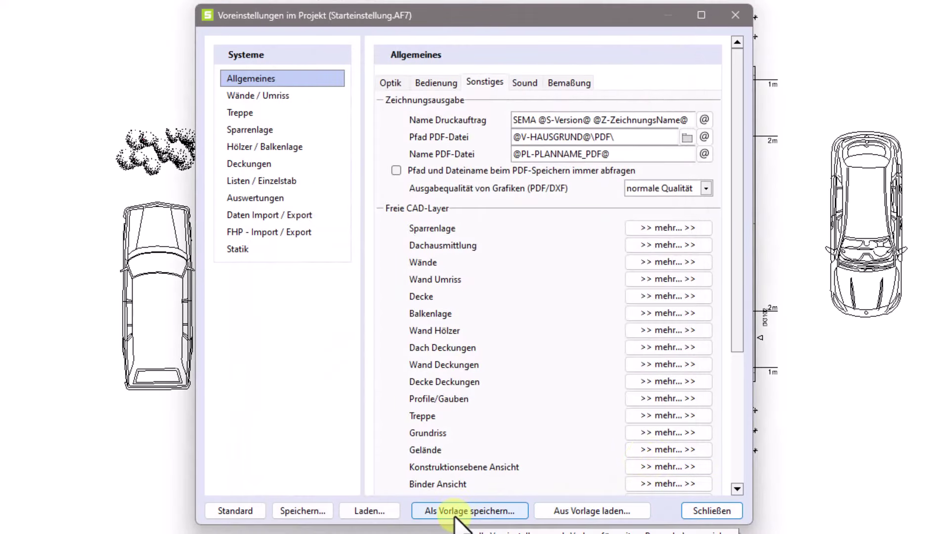
click(722, 519)
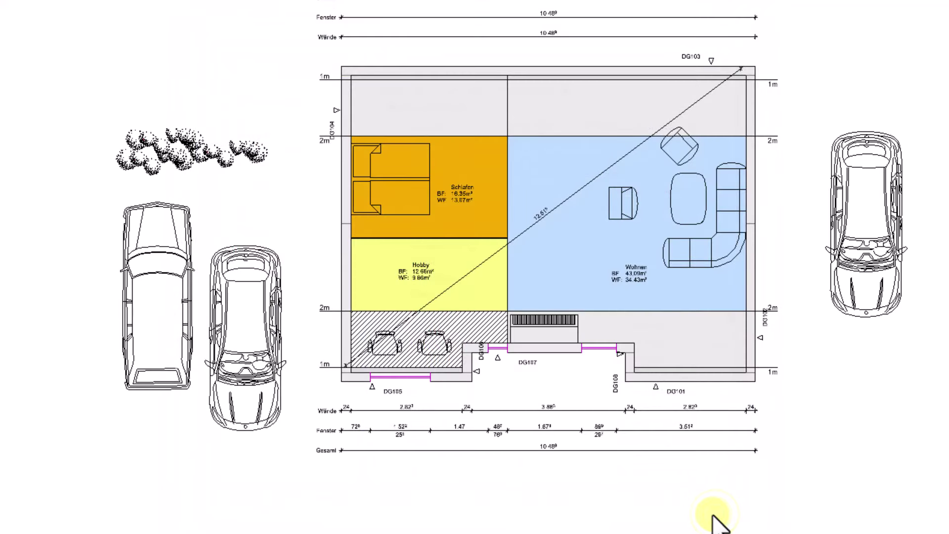